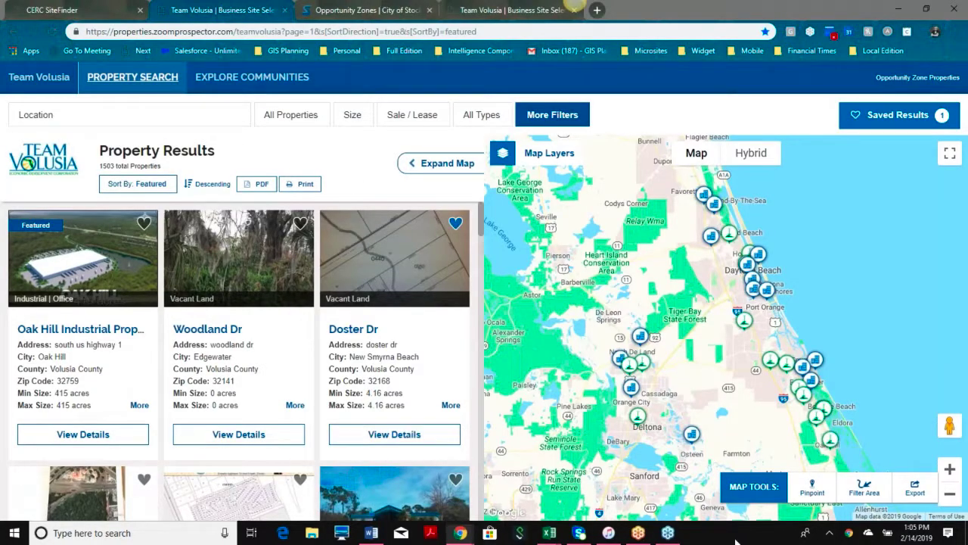
Step: Bring the Team Volusia Property Search browser window back into focus
click(317, 156)
scroll(462, 317, down, 3)
scroll(479, 252, up, 3)
scroll(479, 234, up, 1)
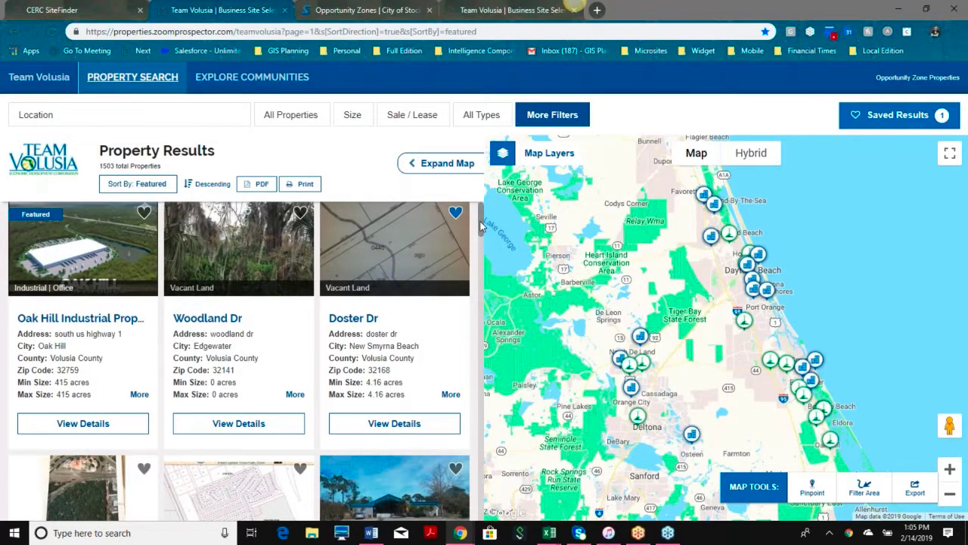
scroll(480, 234, down, 2)
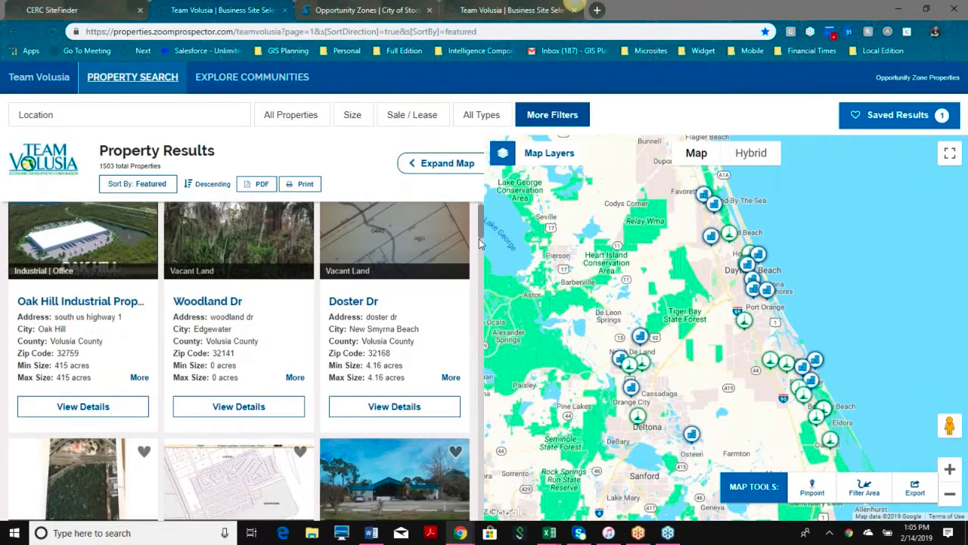
scroll(479, 223, up, 1)
scroll(479, 221, up, 1)
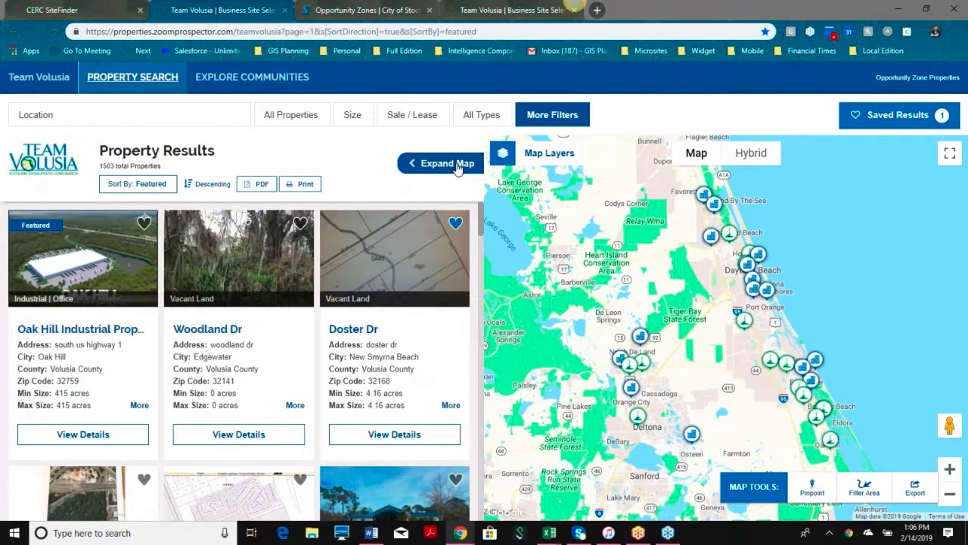
click(454, 163)
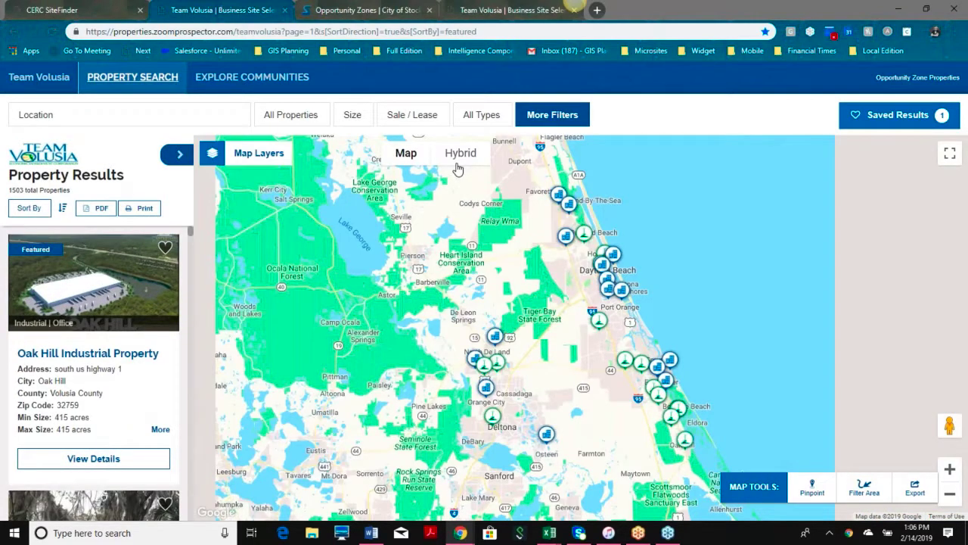
click(180, 156)
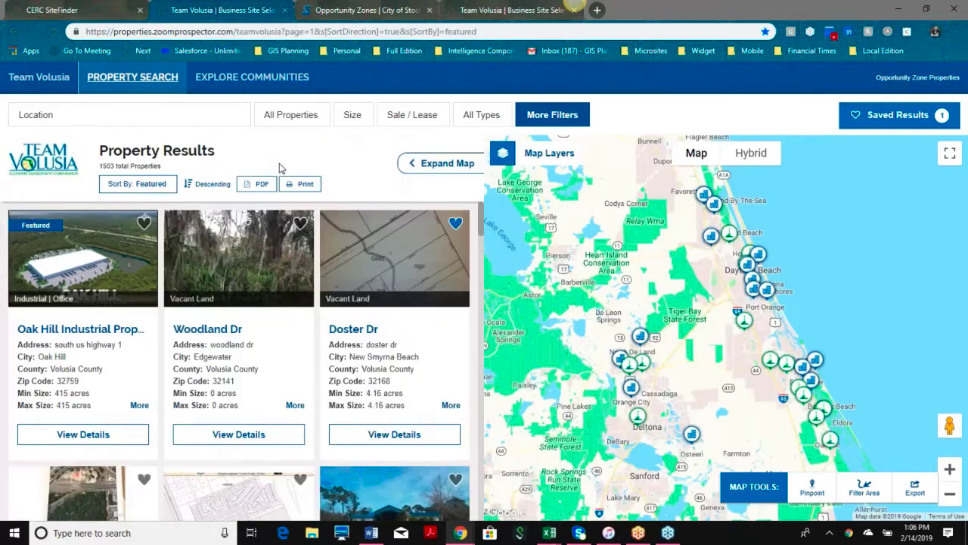
Step: Look over the location types, then limit the results to buildings only
click(210, 114)
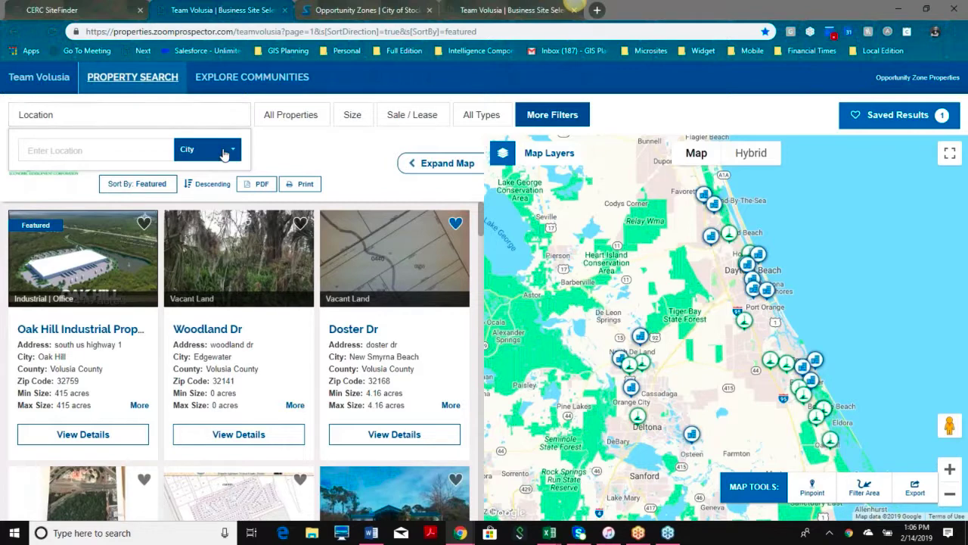
click(224, 153)
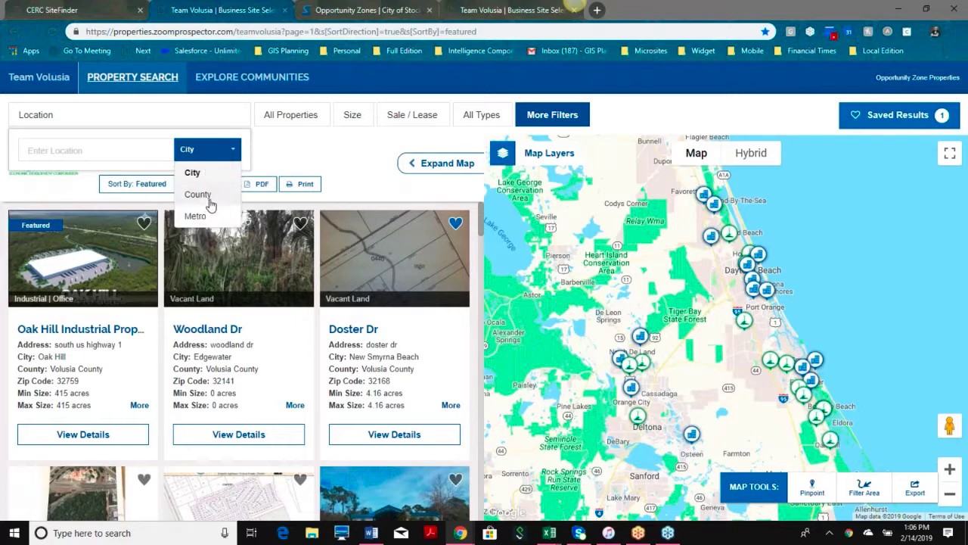
click(304, 113)
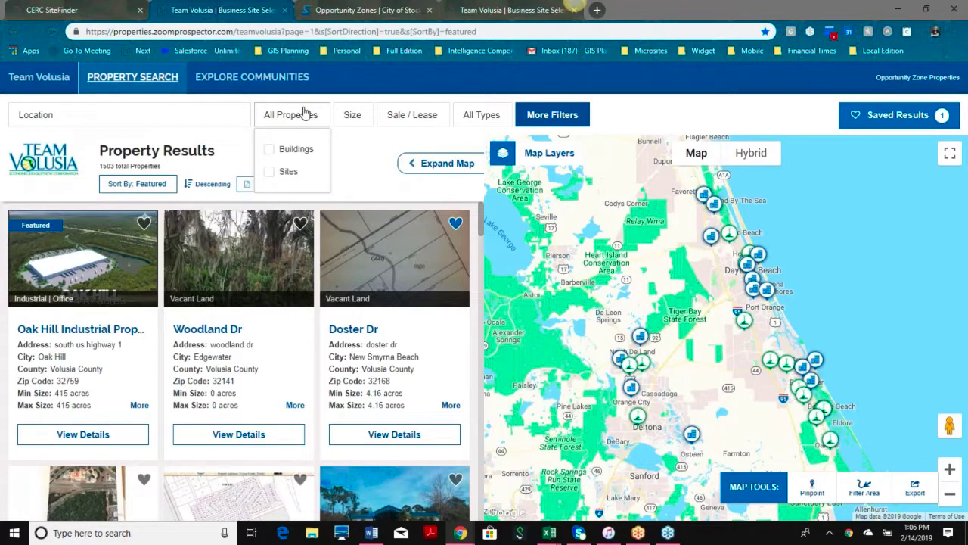
click(271, 153)
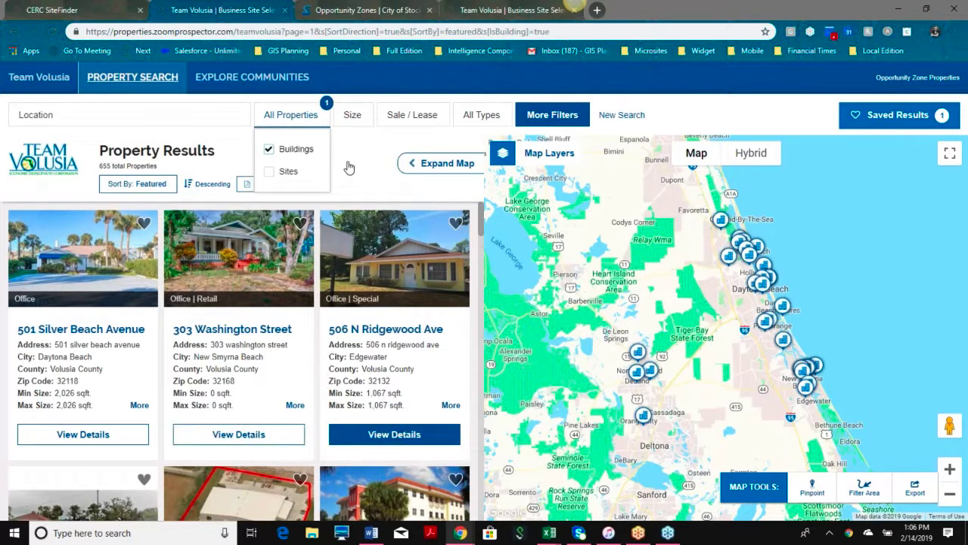
Step: Set the minimum building size to 10,000 sqft
click(352, 119)
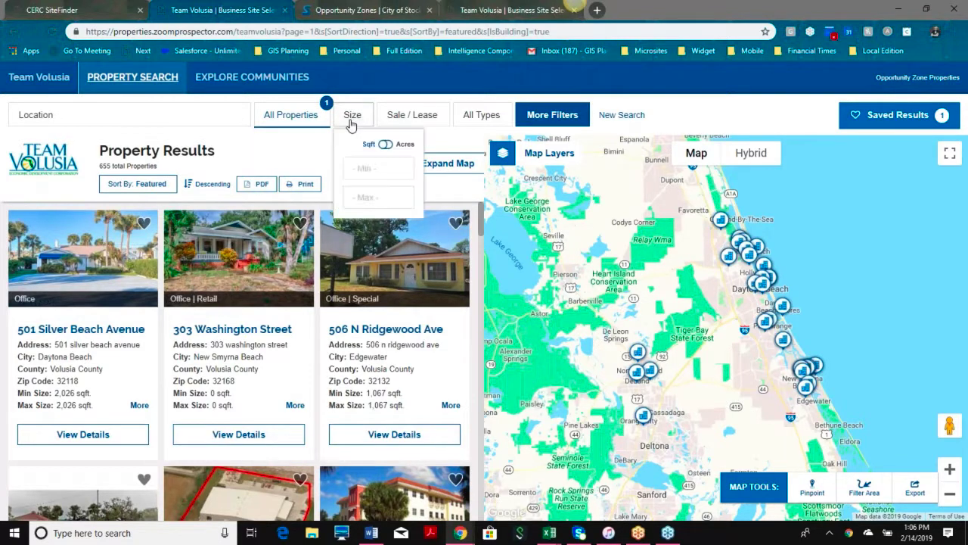
click(386, 146)
click(386, 146)
click(371, 173)
text(10,000)
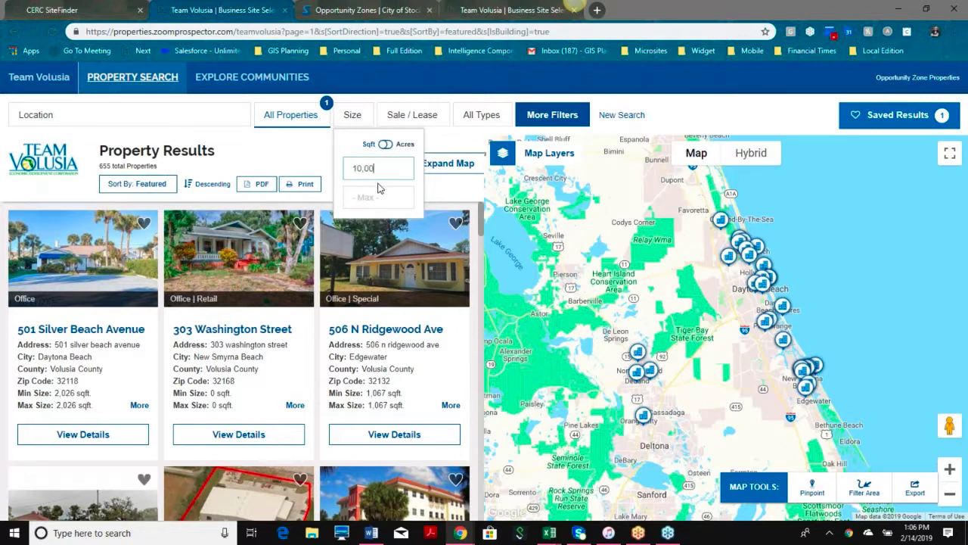
key(BackSpace)
key(BackSpace)
key(BackSpace)
key(BackSpace)
text(000)
click(384, 196)
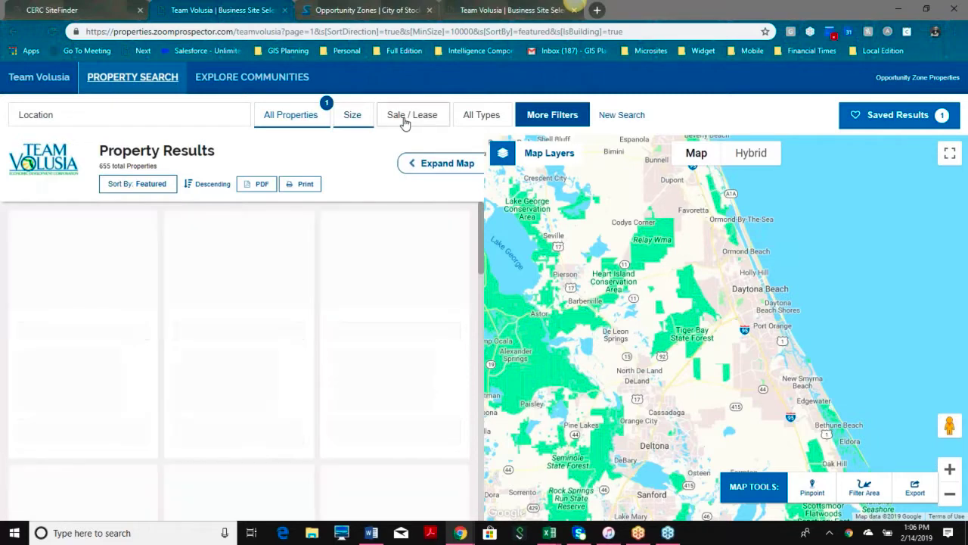
click(404, 121)
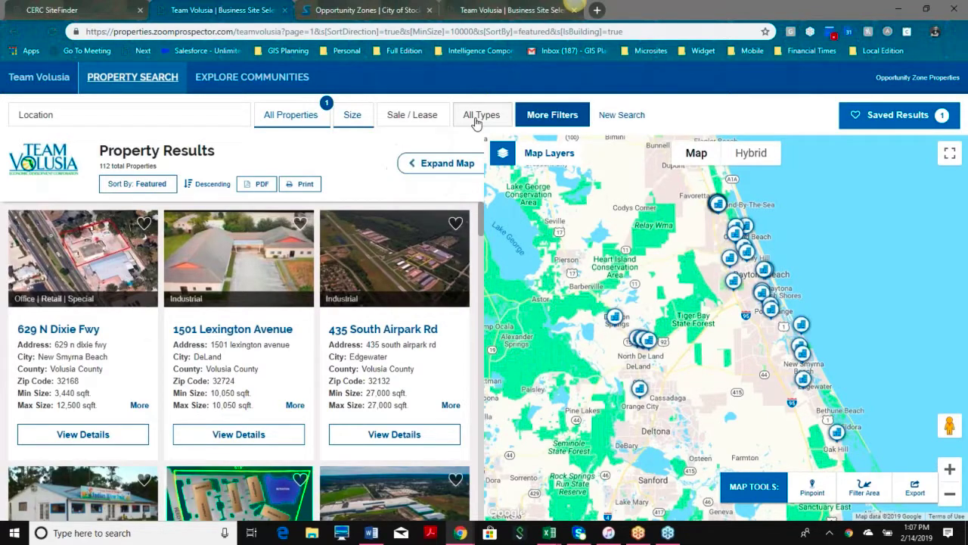
click(475, 118)
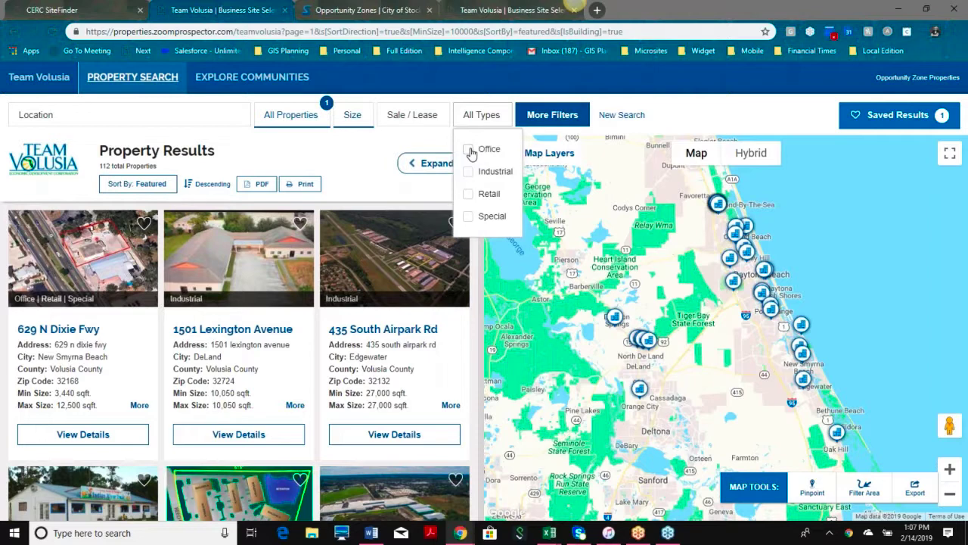
click(551, 121)
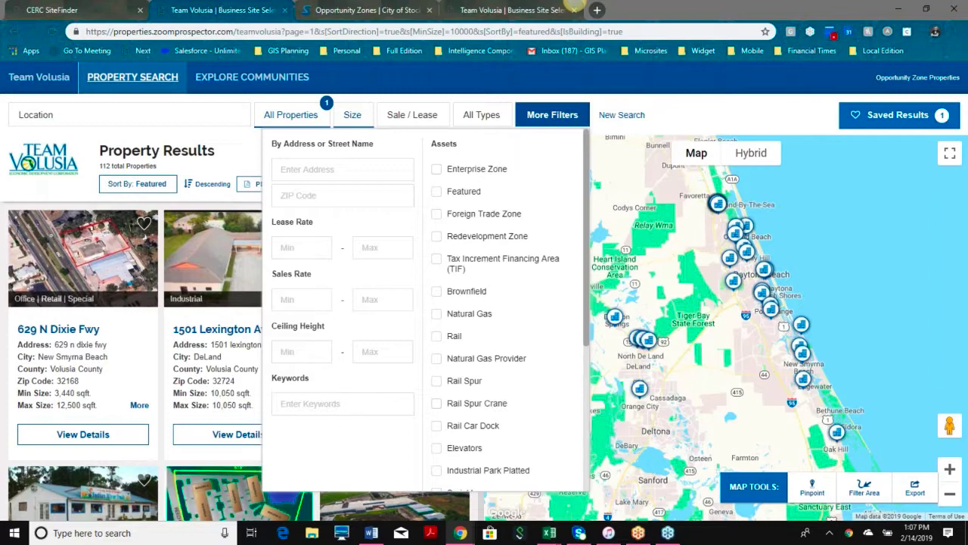
mouse_move(586, 196)
mouse_down()
mouse_move(586, 333)
mouse_move(592, 182)
mouse_up()
mouse_move(587, 175)
mouse_down()
mouse_move(587, 285)
mouse_move(571, 317)
mouse_up()
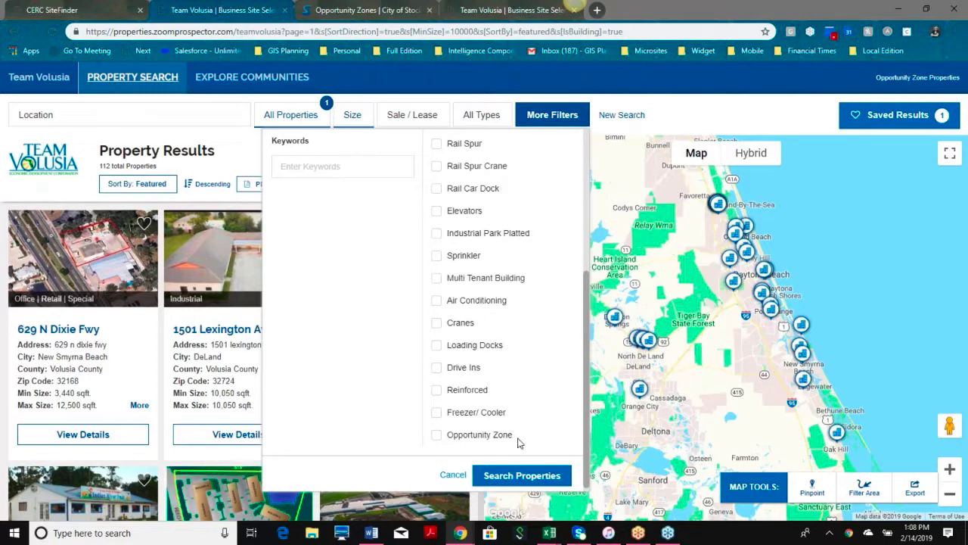
click(698, 118)
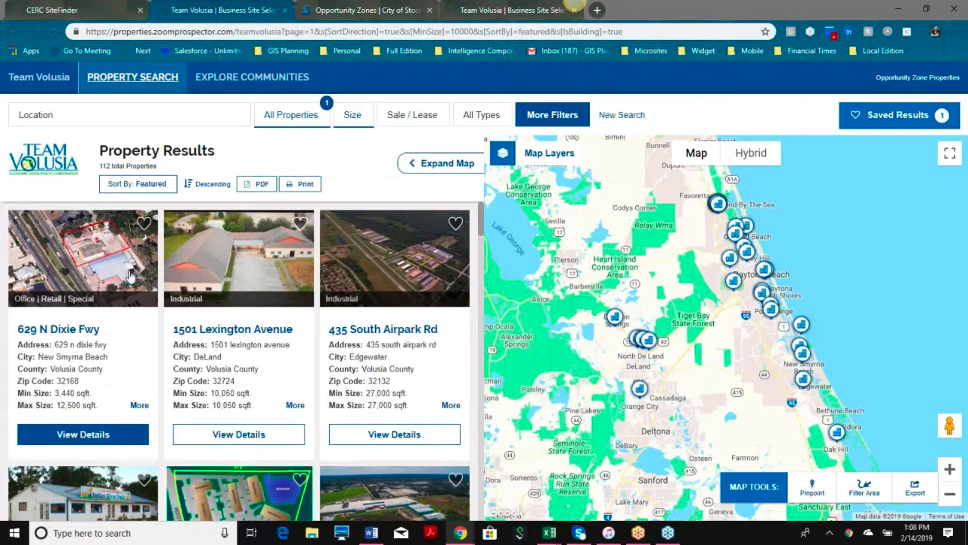
Step: Preview Cornerstone Office and Reed Canal Road, then filter to a drawn DeLand-to-coast area
mouse_move(371, 293)
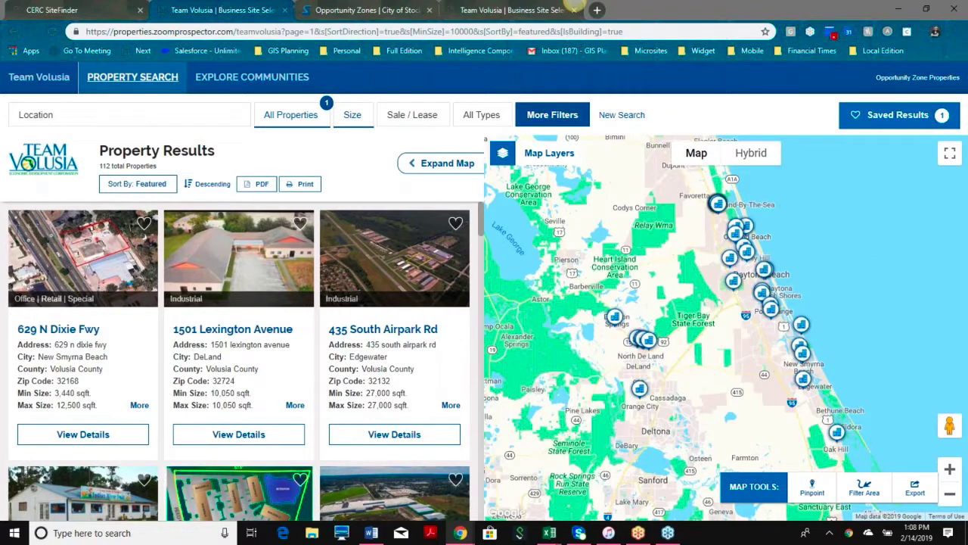
click(746, 255)
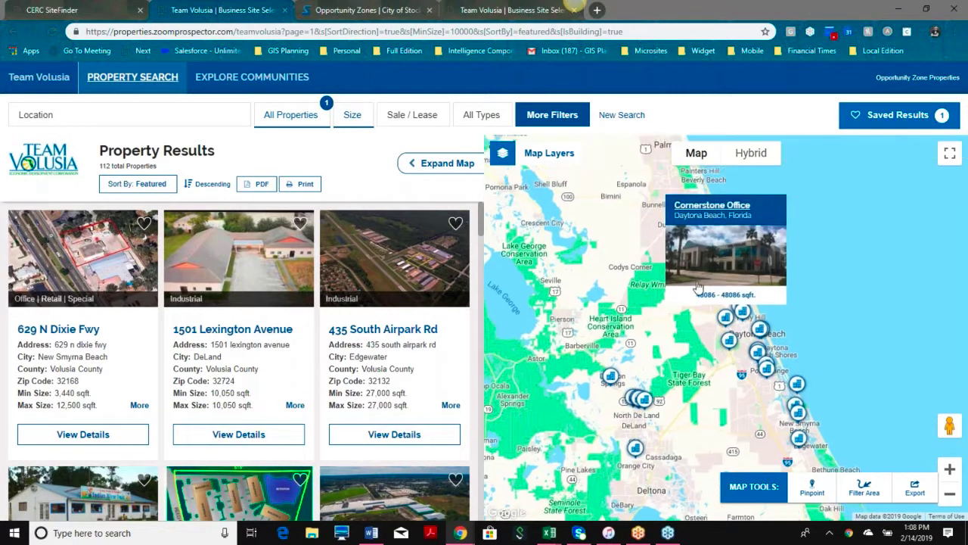
click(748, 354)
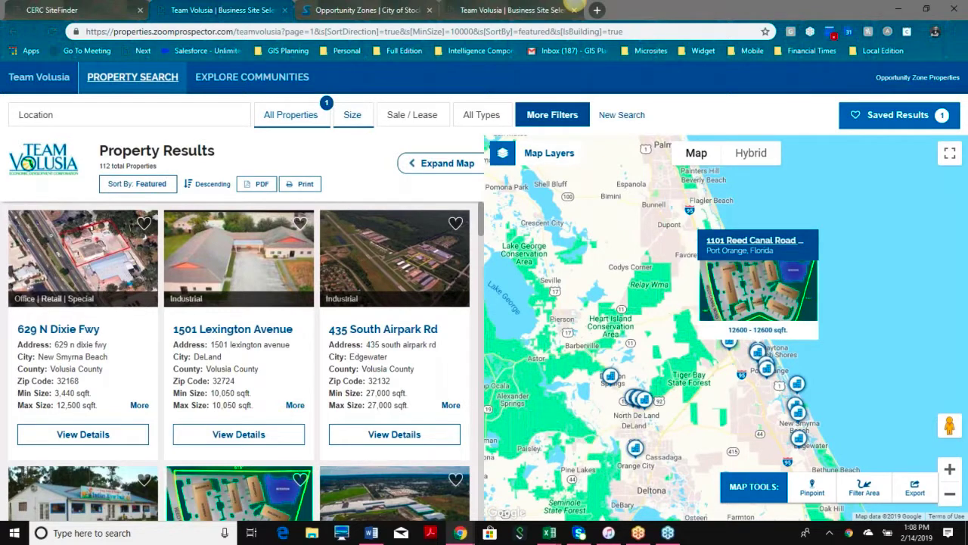
mouse_move(130, 233)
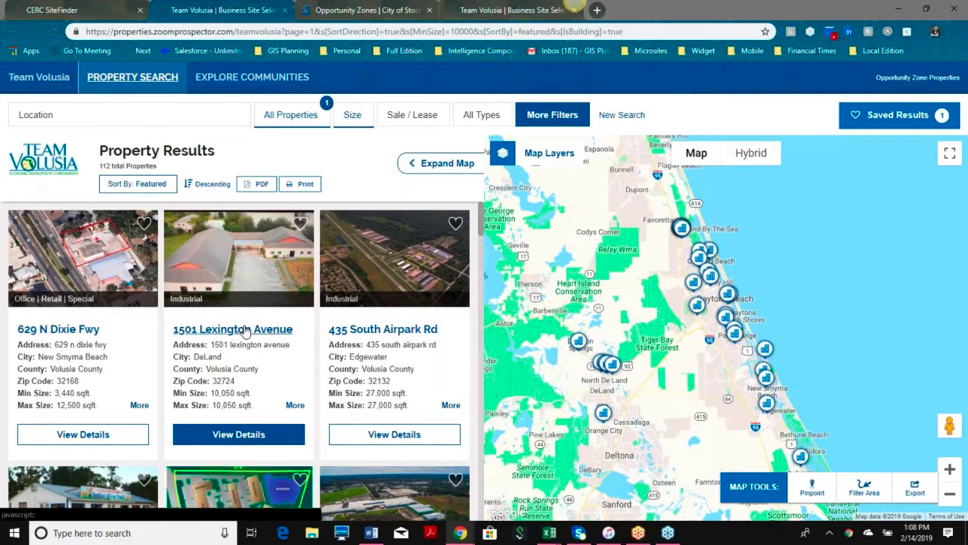
click(864, 490)
mouse_move(809, 433)
mouse_down()
mouse_move(774, 346)
mouse_move(716, 311)
mouse_move(720, 241)
mouse_move(685, 232)
mouse_move(688, 342)
mouse_move(541, 323)
mouse_move(571, 368)
mouse_move(581, 436)
mouse_move(722, 461)
mouse_move(812, 440)
mouse_up()
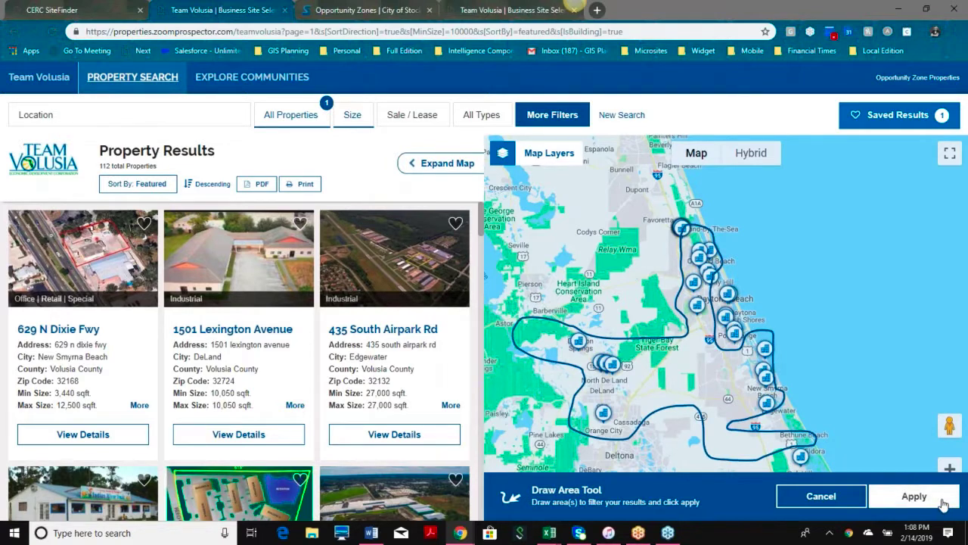
click(913, 496)
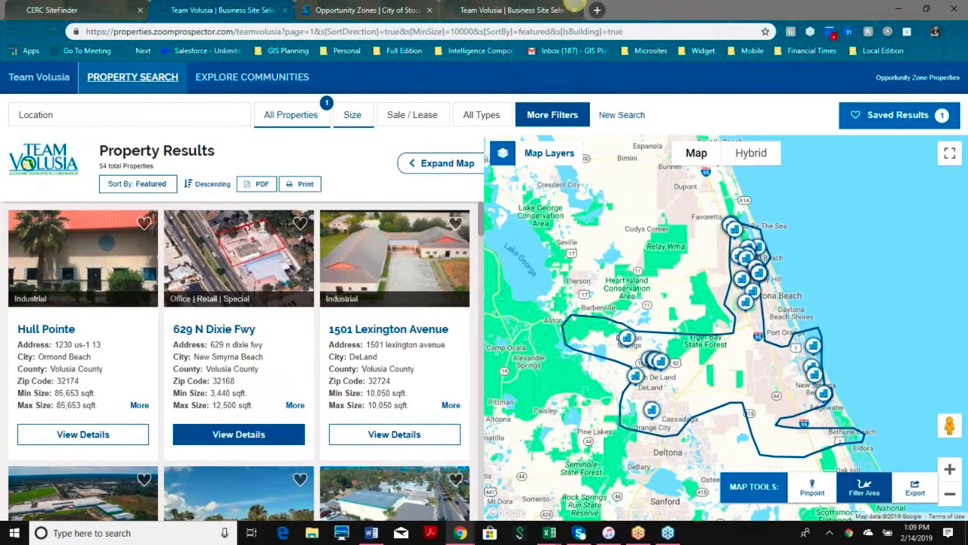
Step: Try a pinpoint near Heart Island Conservation Area, then cancel it
mouse_move(238, 433)
click(811, 488)
click(670, 281)
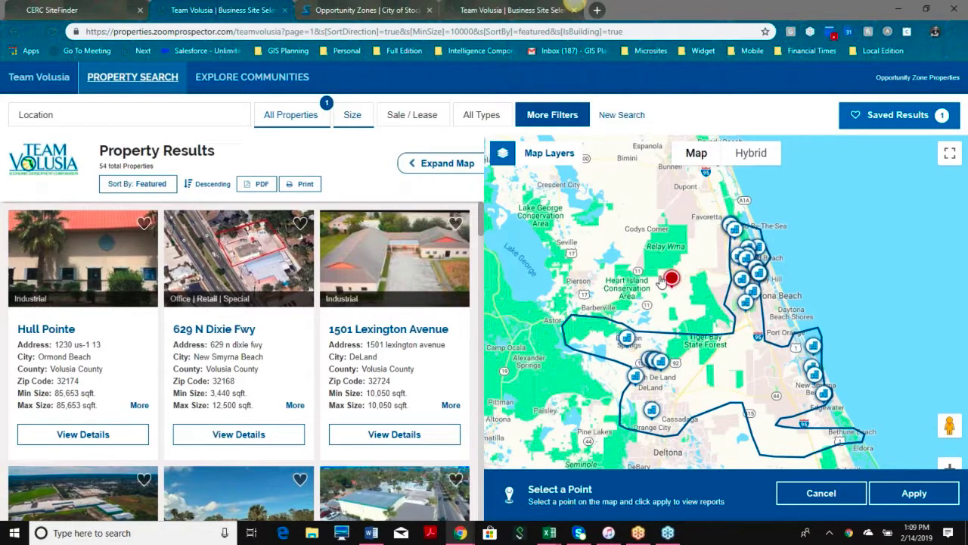
click(815, 500)
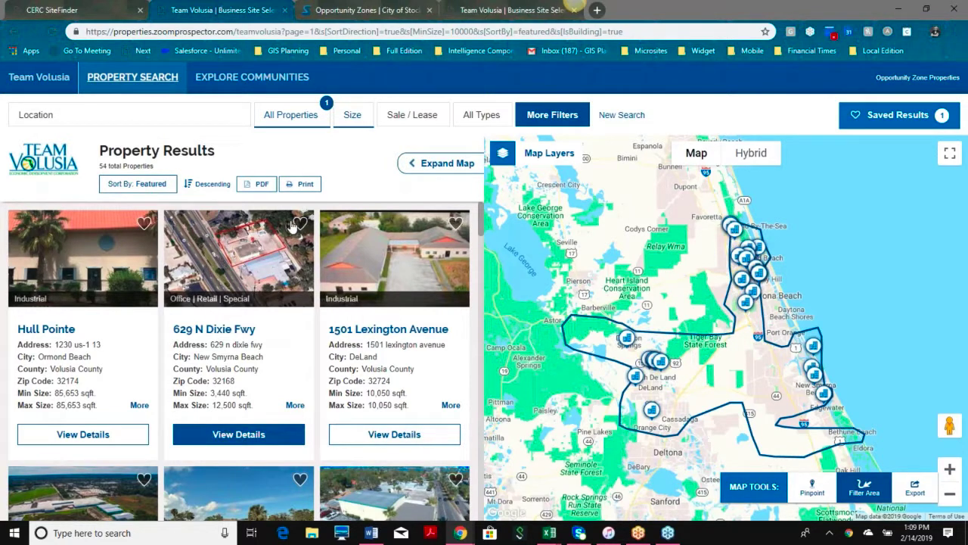
mouse_move(295, 226)
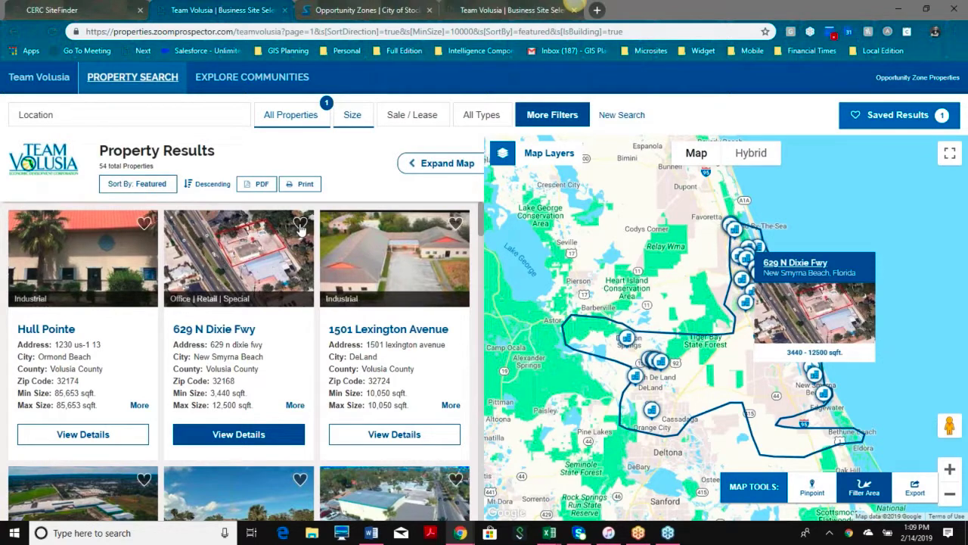
click(300, 224)
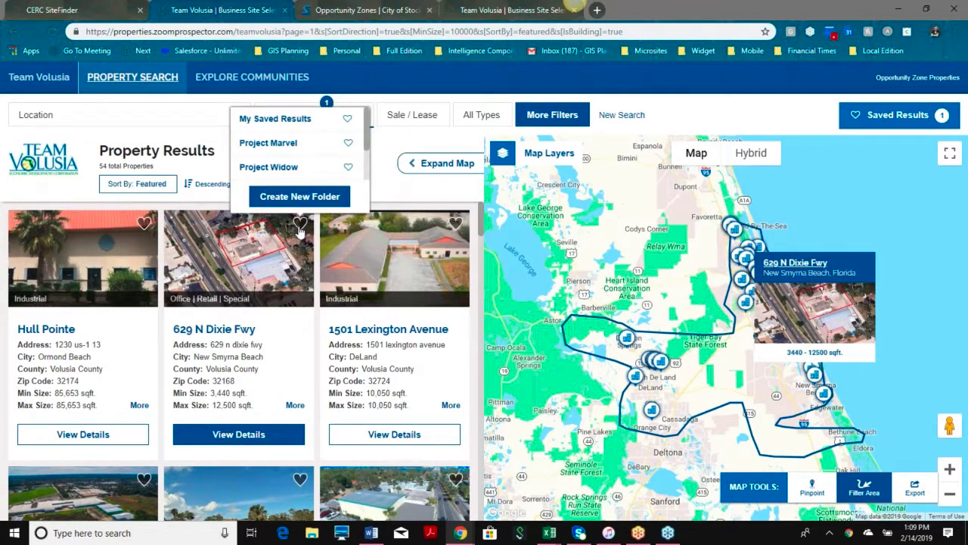
drag(366, 146, 368, 119)
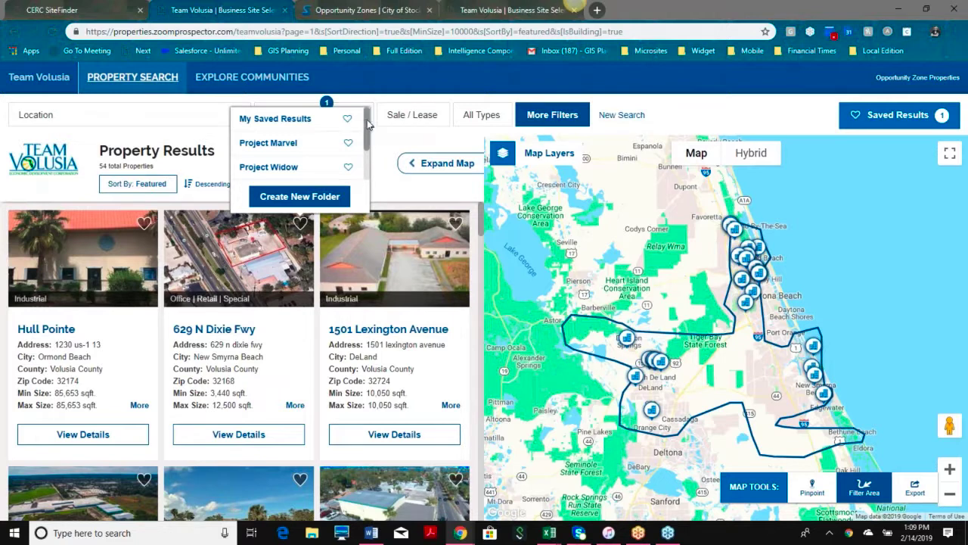
mouse_move(367, 123)
mouse_down()
mouse_move(371, 138)
mouse_move(372, 121)
mouse_up()
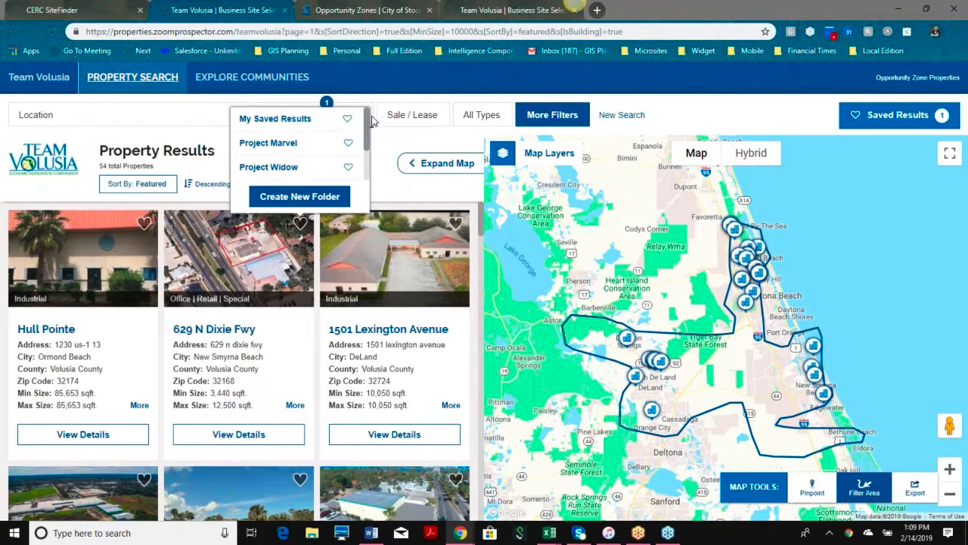
click(287, 169)
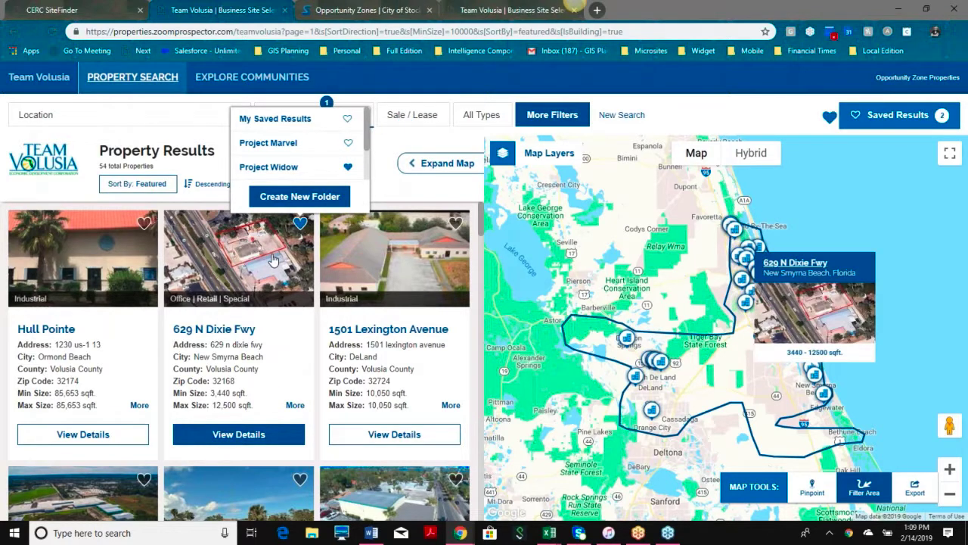
Step: Close the folder list and go to the My Saved Results page
mouse_move(369, 130)
mouse_down()
mouse_move(369, 154)
mouse_move(364, 123)
mouse_move(370, 159)
mouse_move(367, 140)
mouse_up()
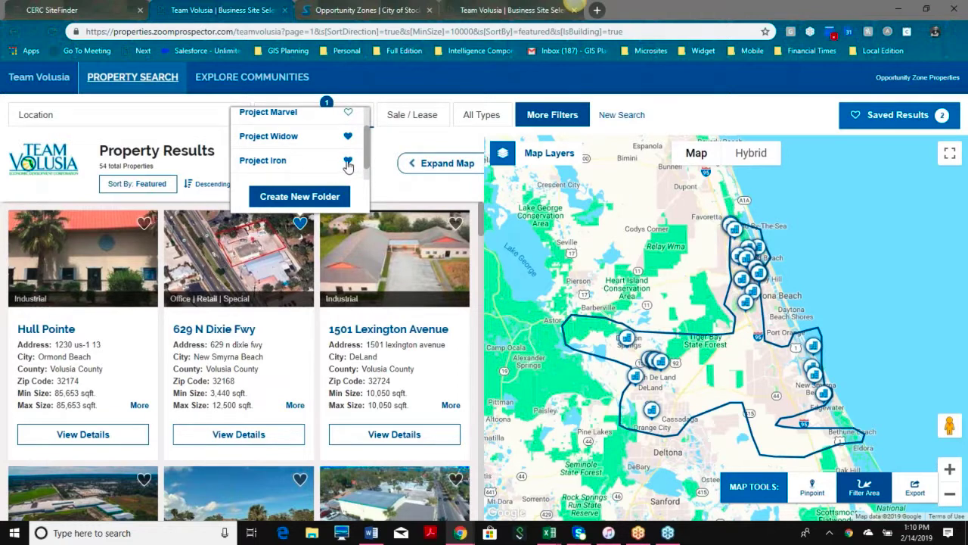
click(392, 144)
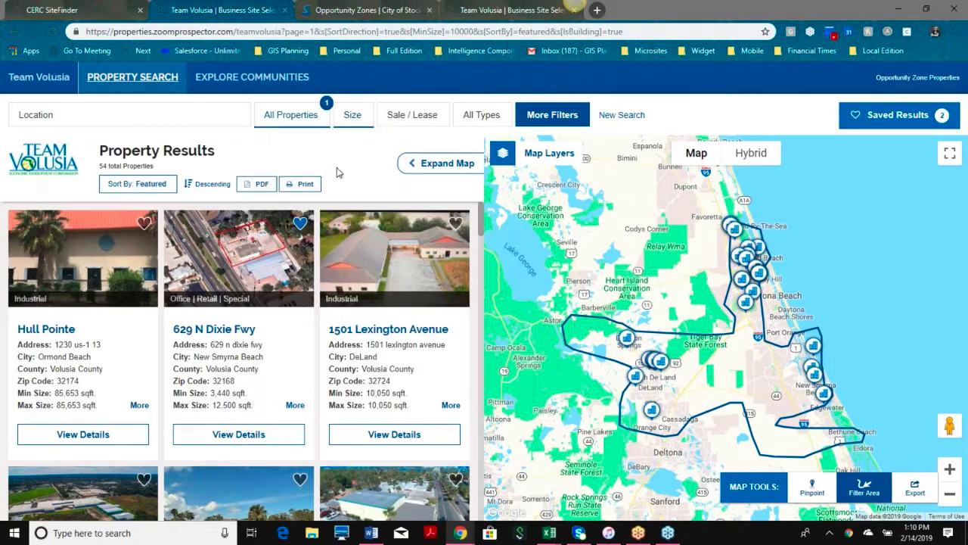
click(892, 119)
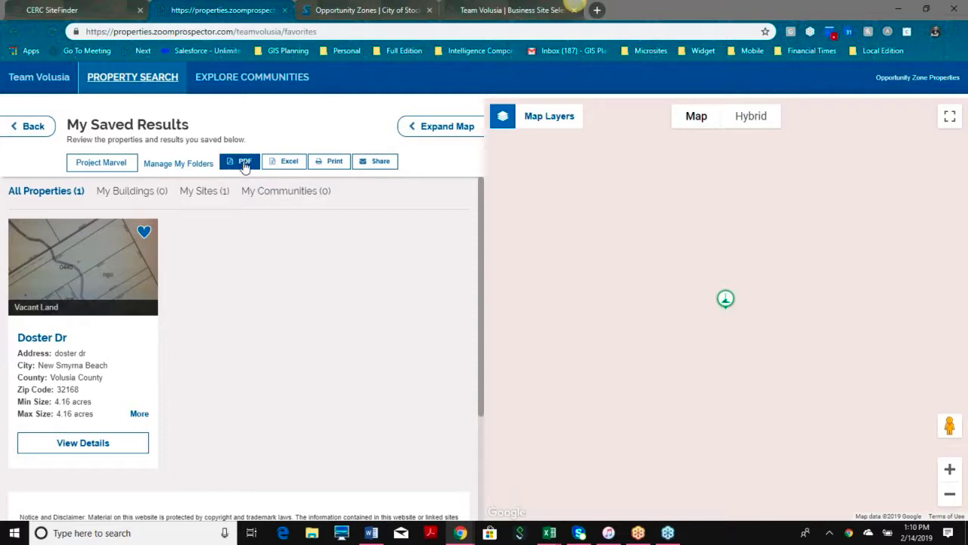
click(38, 135)
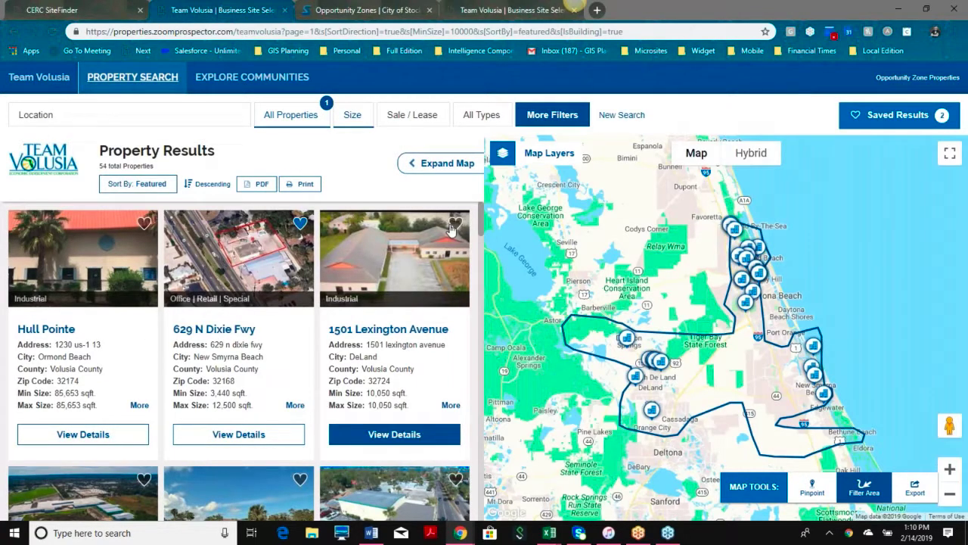
Step: Save 1501 Lexington Avenue and the card below it to Project Widow, then view Hull Pointe's details
mouse_move(452, 229)
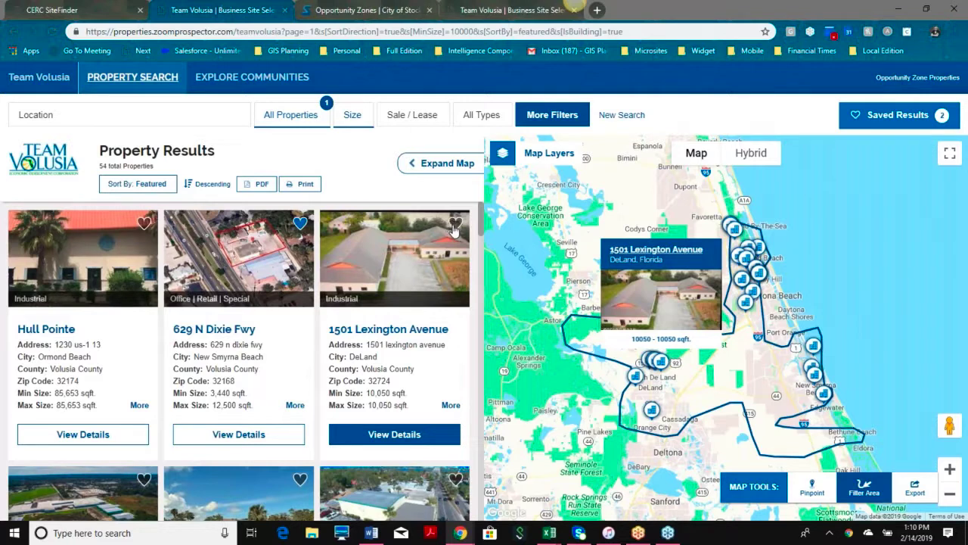
click(455, 224)
click(502, 166)
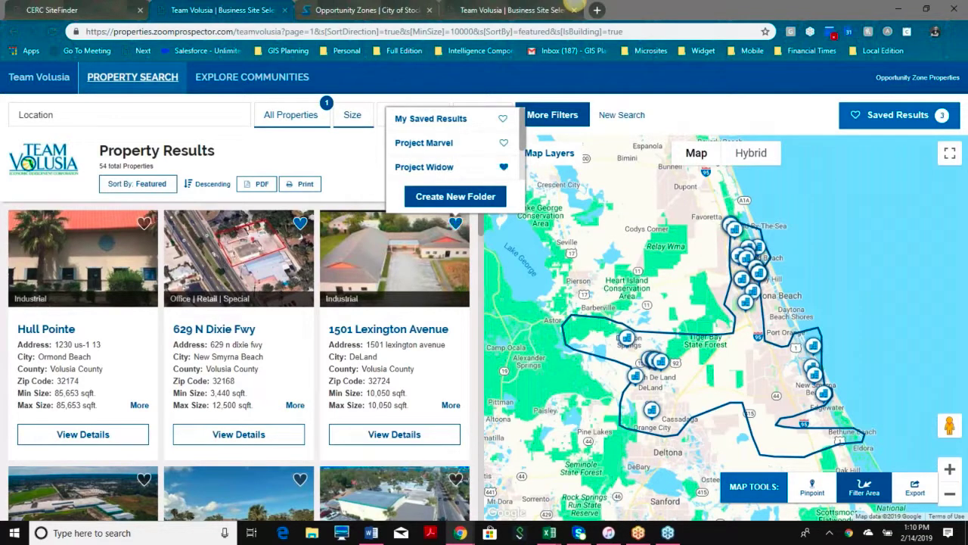
click(456, 480)
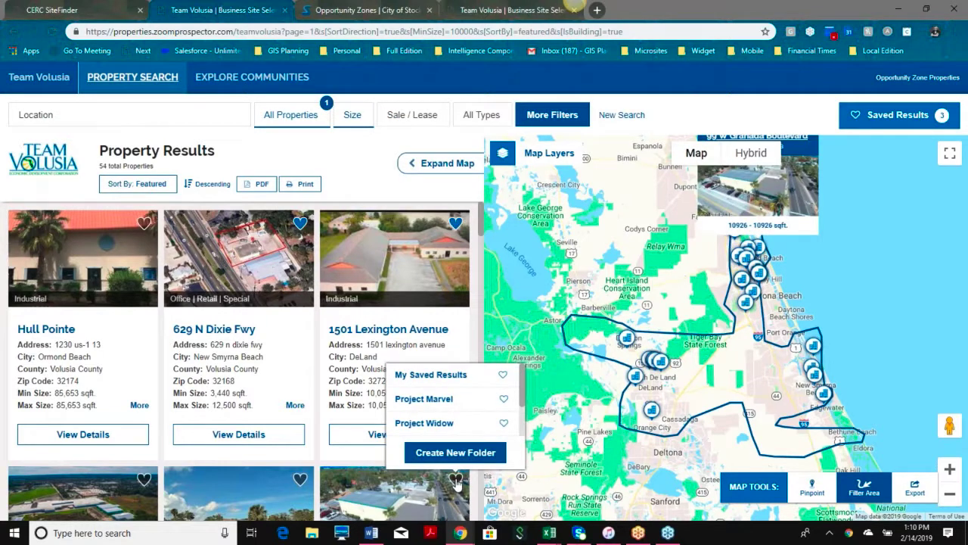
click(445, 425)
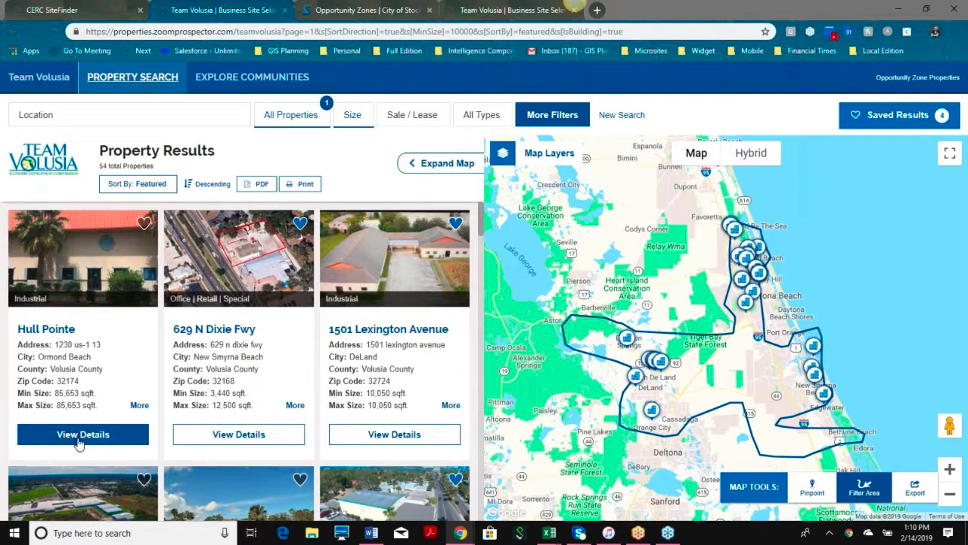
mouse_move(83, 439)
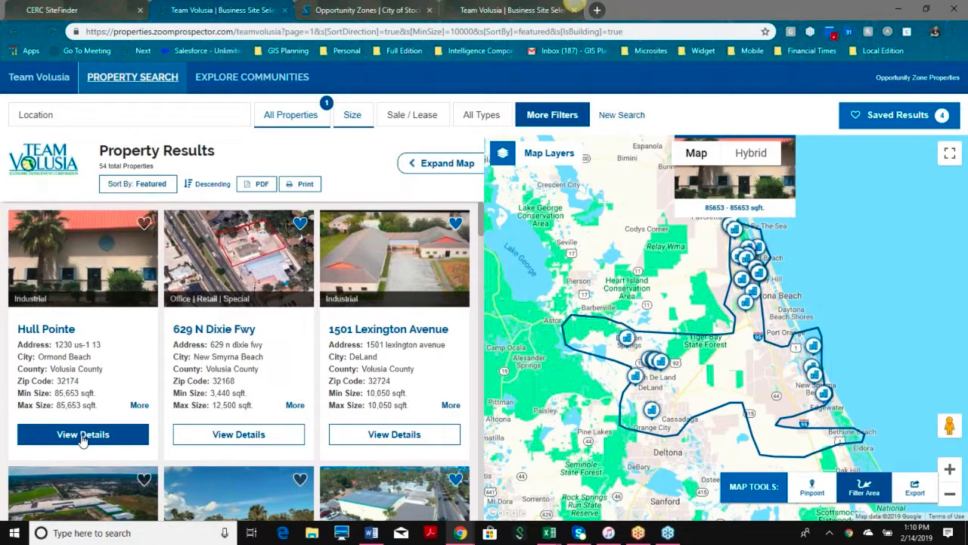
click(83, 438)
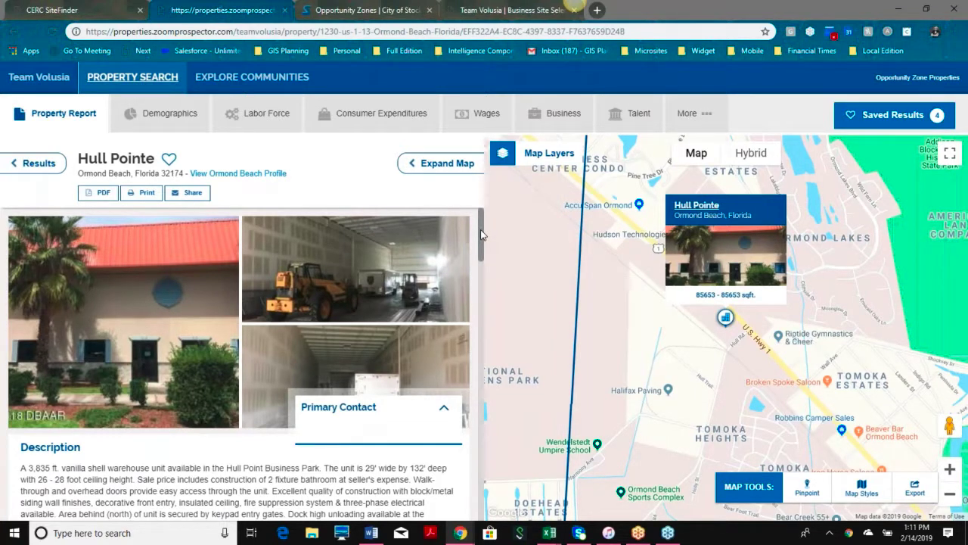
Step: Scroll through the Hull Pointe report and expand then collapse the Primary Contact panel
scroll(481, 235, down, 1)
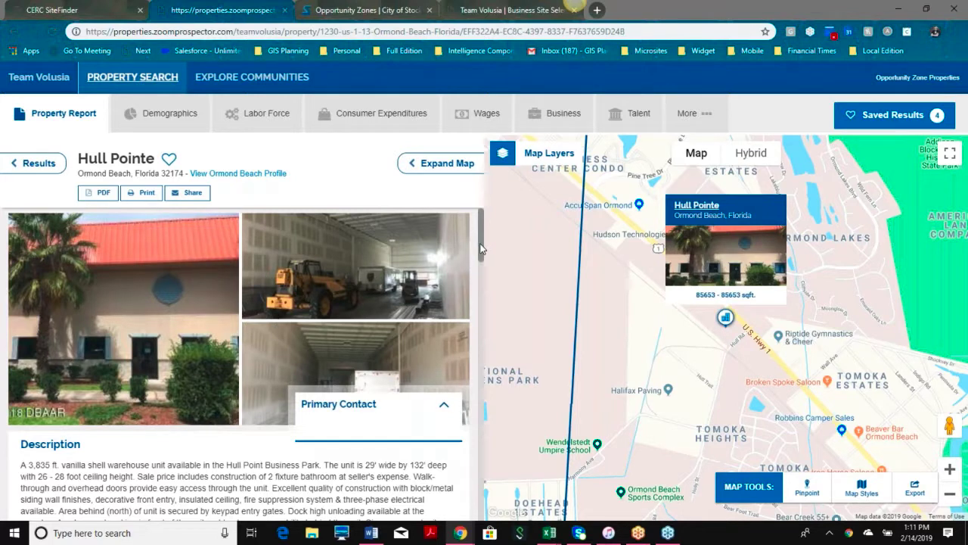
scroll(476, 254, down, 3)
scroll(310, 280, up, 3)
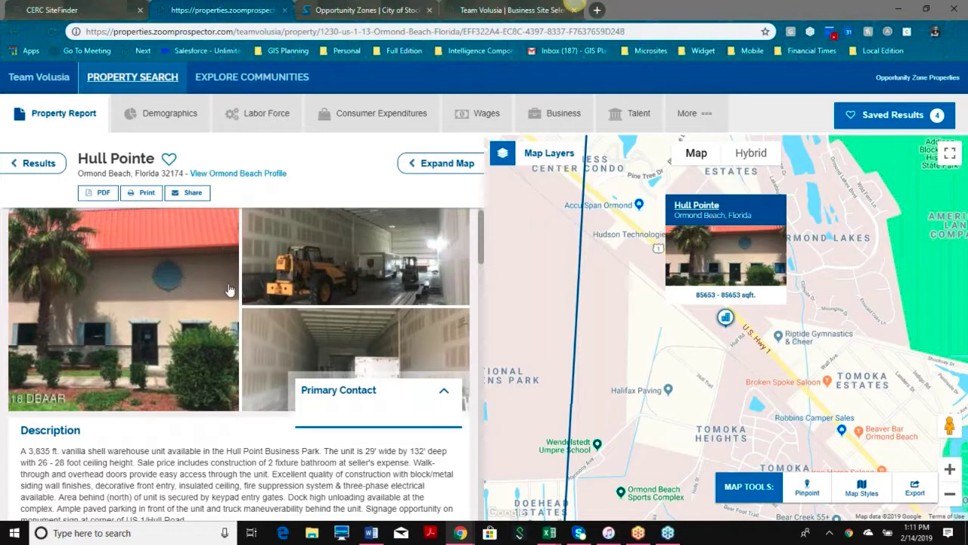
click(446, 395)
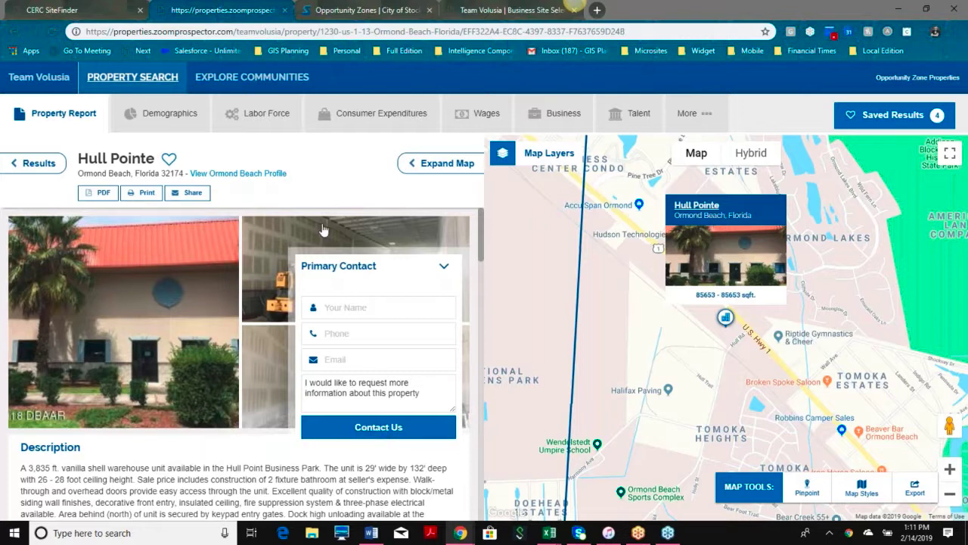
click(445, 269)
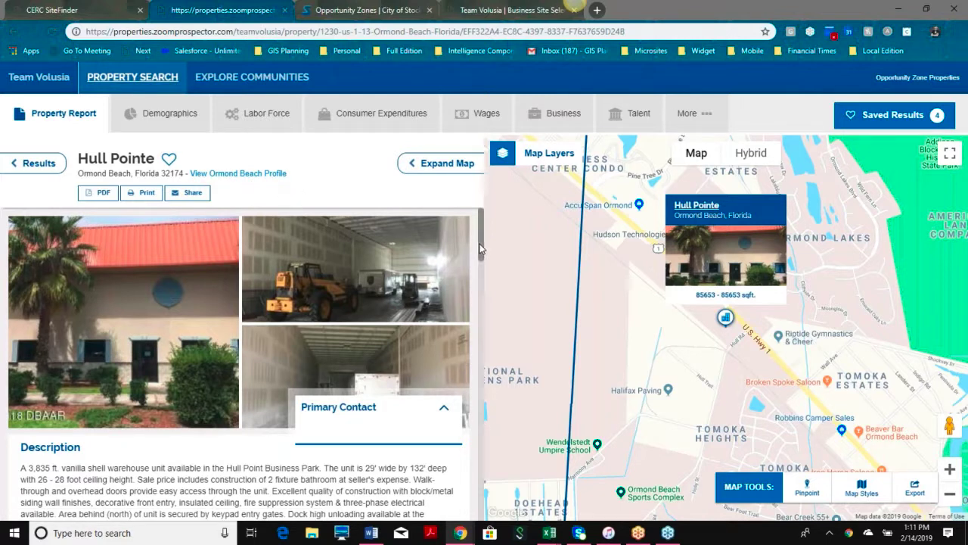
drag(481, 249, 481, 305)
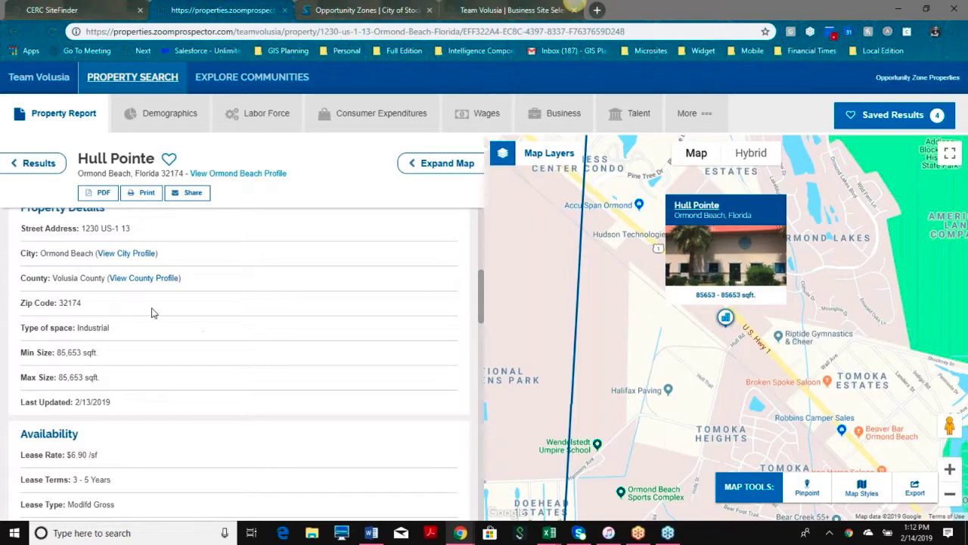
scroll(104, 450, down, 5)
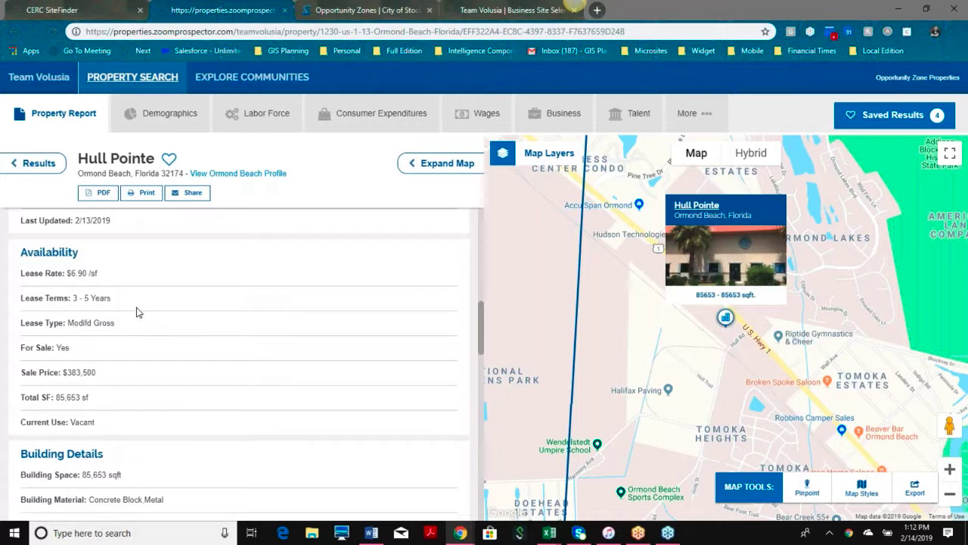
scroll(136, 311, down, 3)
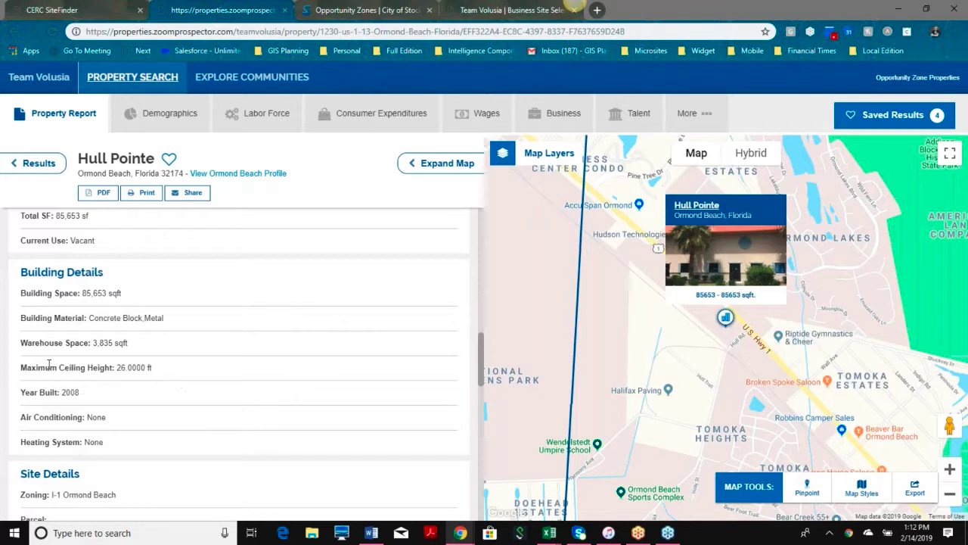
scroll(190, 409, down, 2)
scroll(189, 412, down, 1)
scroll(189, 412, down, 3)
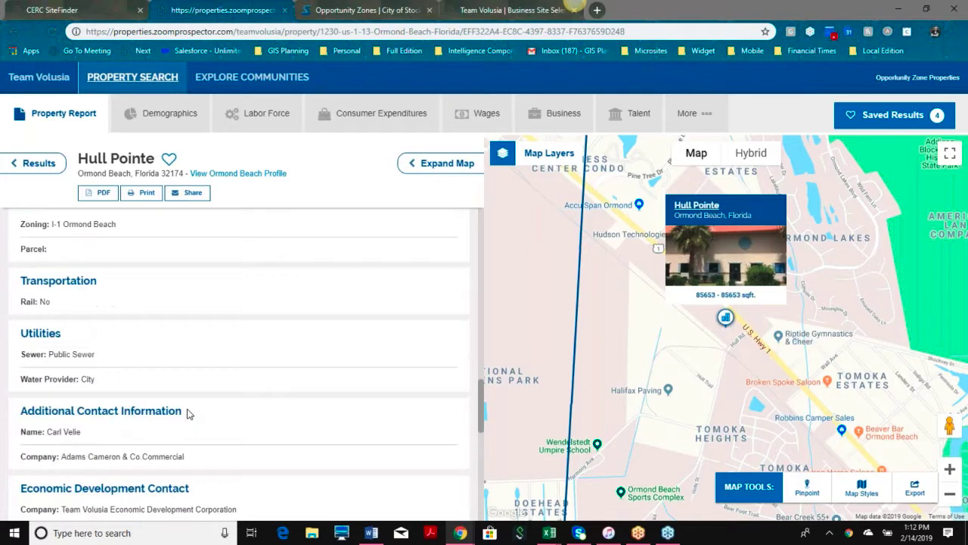
scroll(189, 416, down, 3)
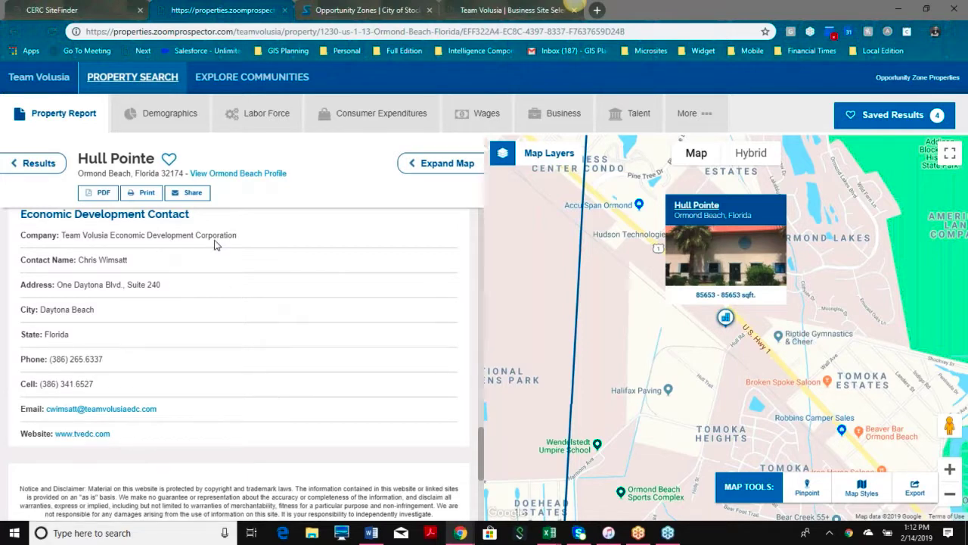
scroll(482, 456, down, 3)
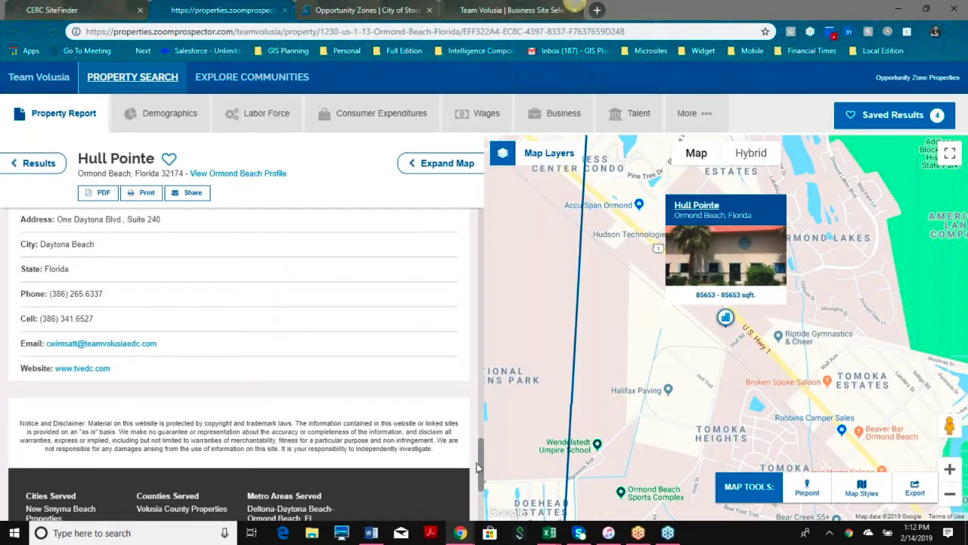
scroll(477, 472, down, 3)
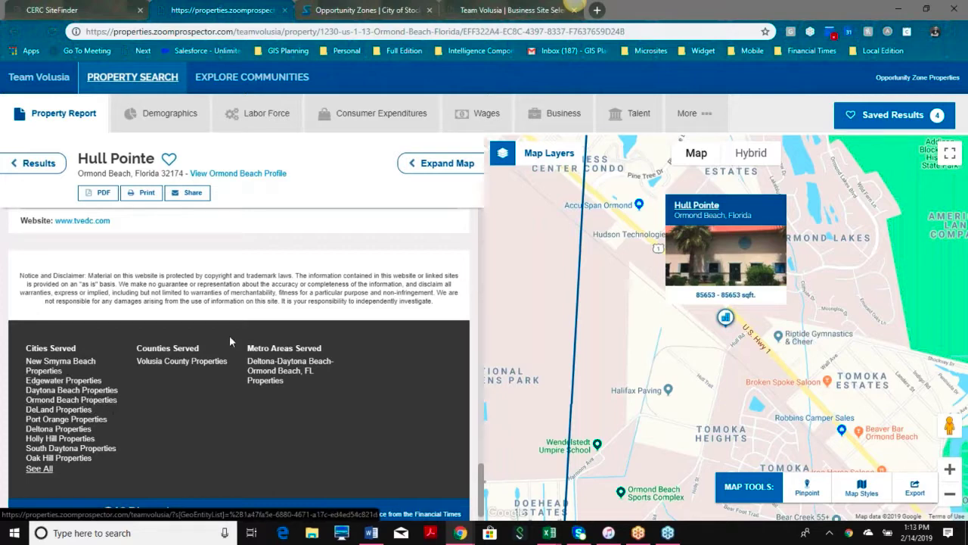
scroll(326, 331, up, 5)
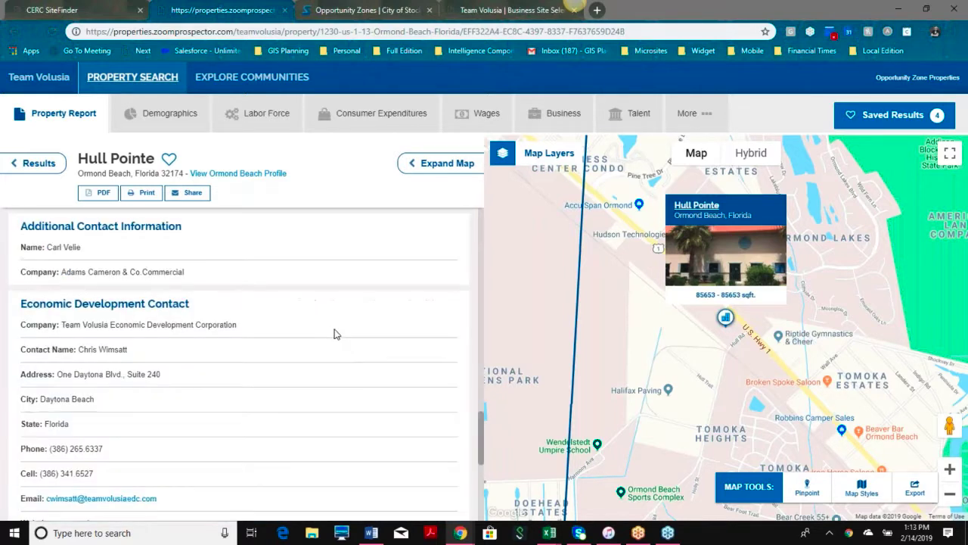
scroll(336, 333, up, 8)
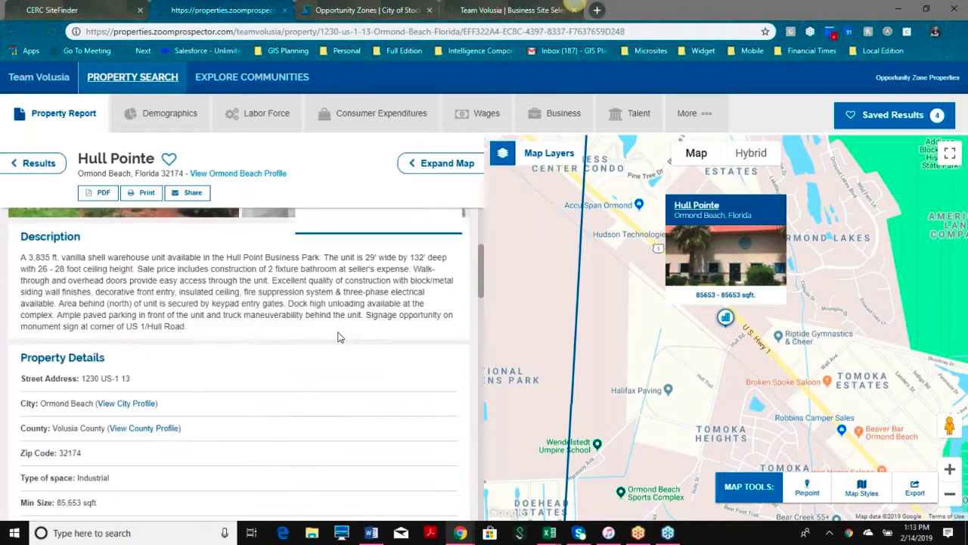
scroll(239, 361, up, 3)
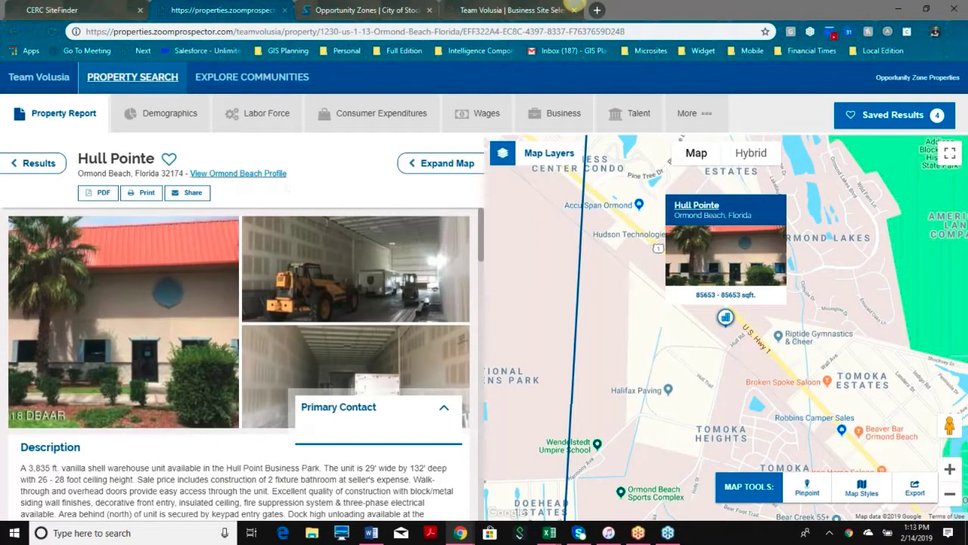
Step: Show Hull Pointe's demographics, widening the radius to 14 miles then back to 4 miles
click(169, 119)
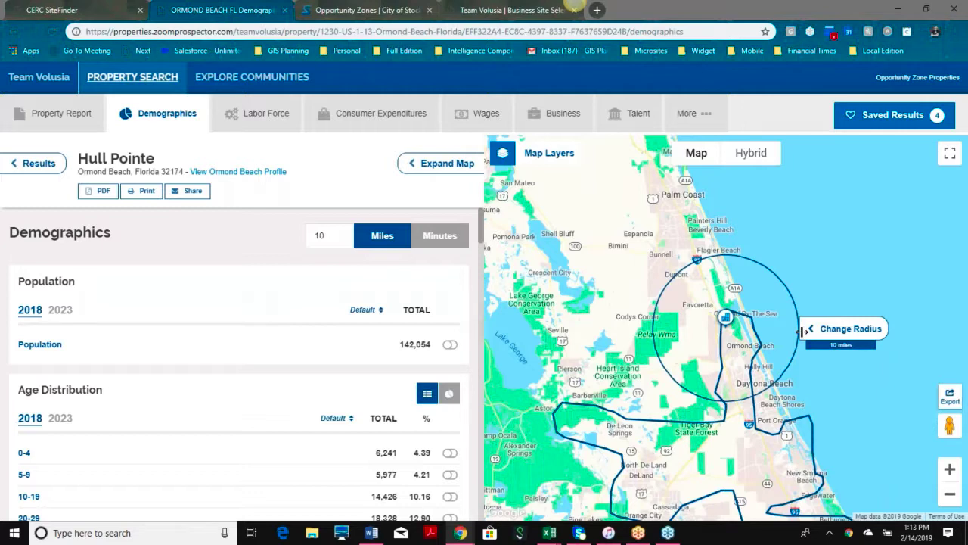
drag(800, 331, 872, 323)
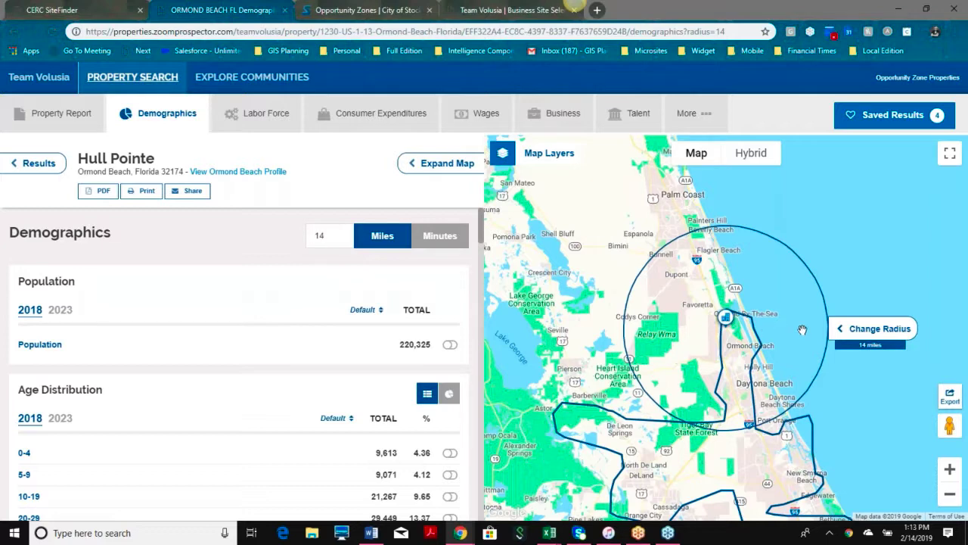
drag(821, 332, 796, 332)
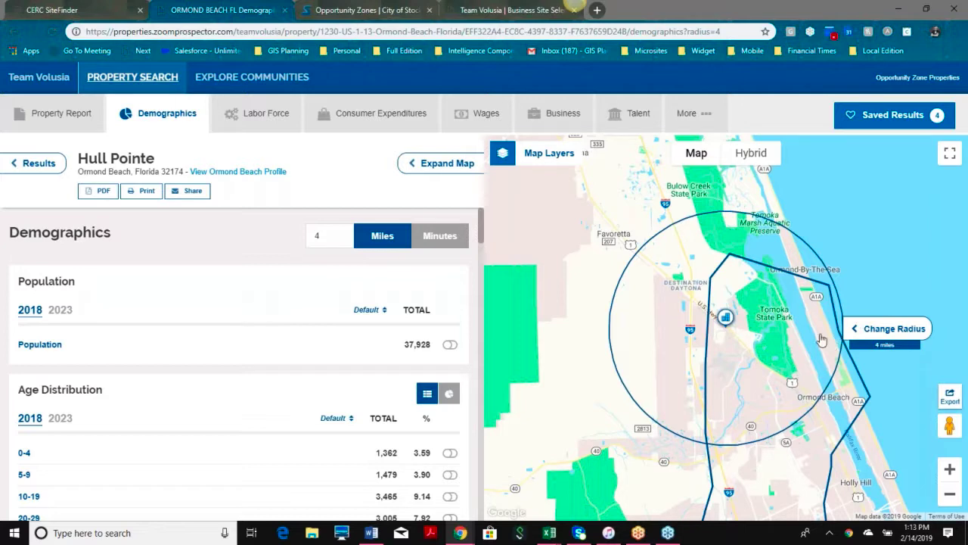
Step: Shade the map by population and show the 2023 projection of 41,108
click(450, 347)
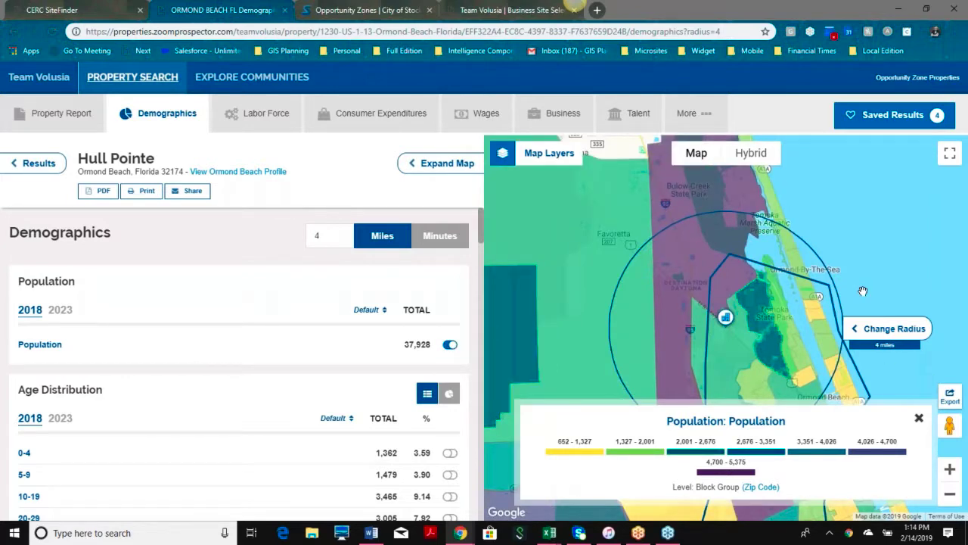
mouse_move(863, 291)
mouse_down()
mouse_move(836, 190)
mouse_move(840, 204)
mouse_up()
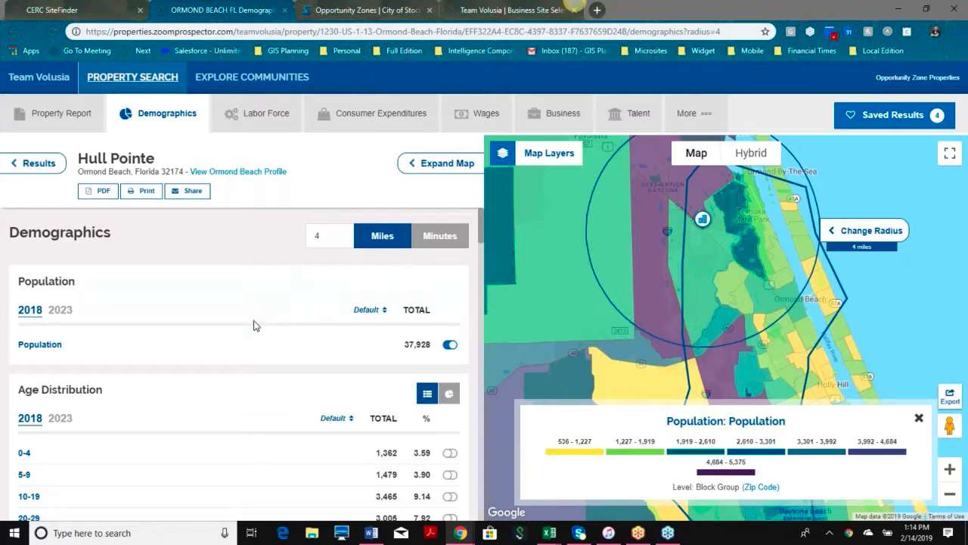
scroll(255, 324, down, 1)
scroll(255, 325, down, 1)
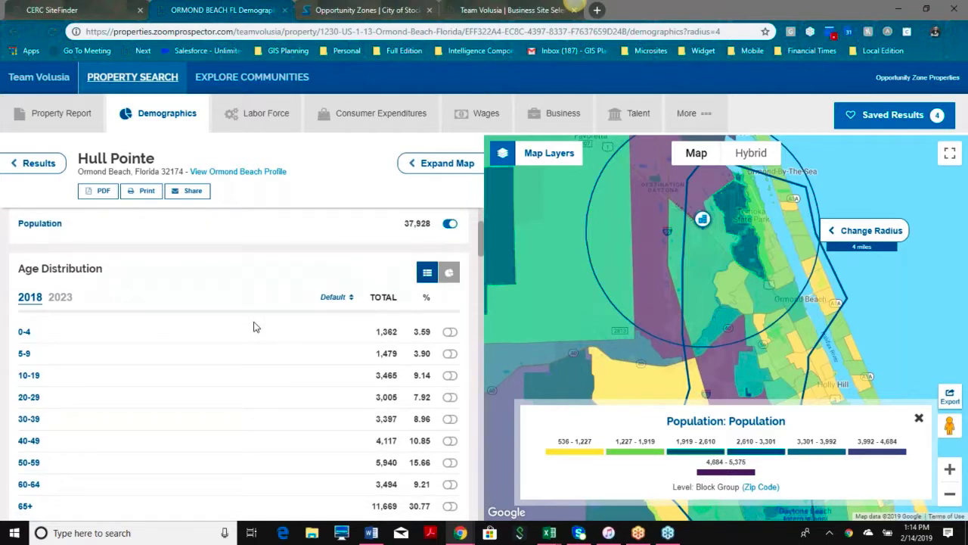
scroll(255, 326, down, 1)
scroll(244, 374, down, 5)
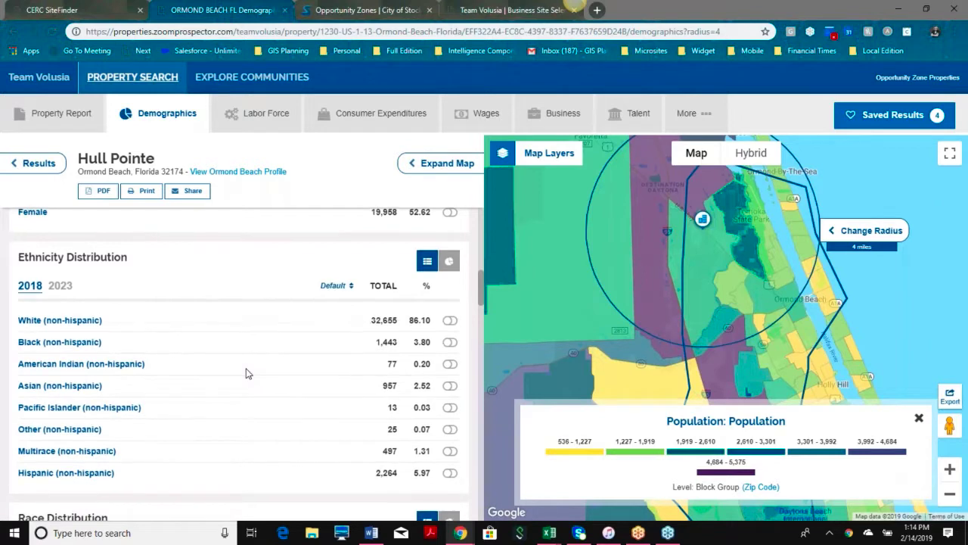
scroll(246, 373, down, 1)
scroll(248, 373, up, 5)
scroll(247, 372, up, 3)
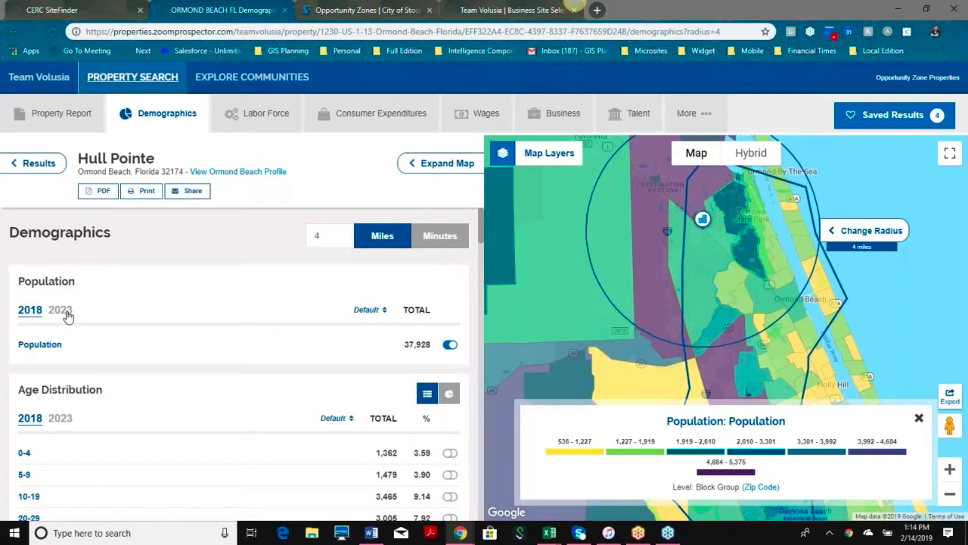
click(63, 311)
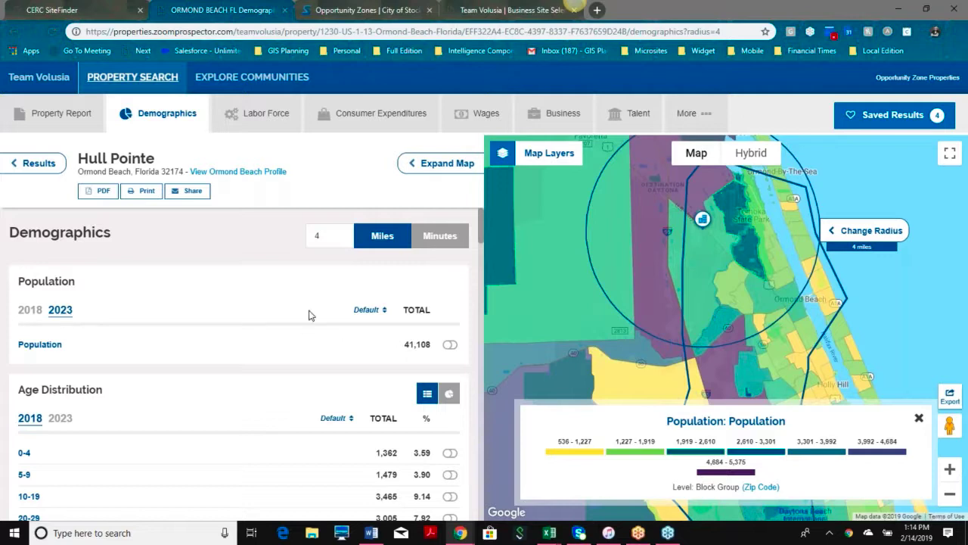
Step: Switch the Age, Sex and Ethnicity Distribution breakdowns to chart view
click(449, 394)
scroll(438, 407, down, 3)
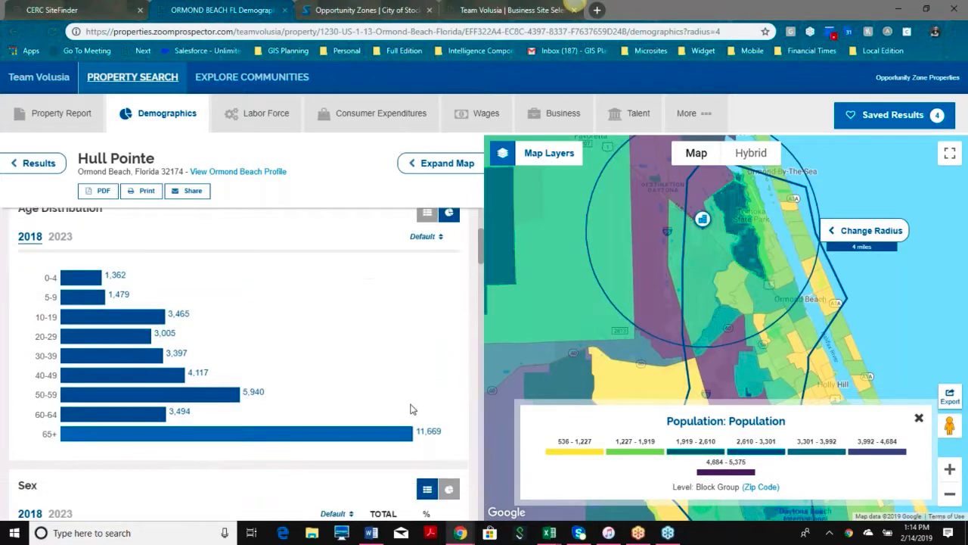
scroll(412, 407, down, 2)
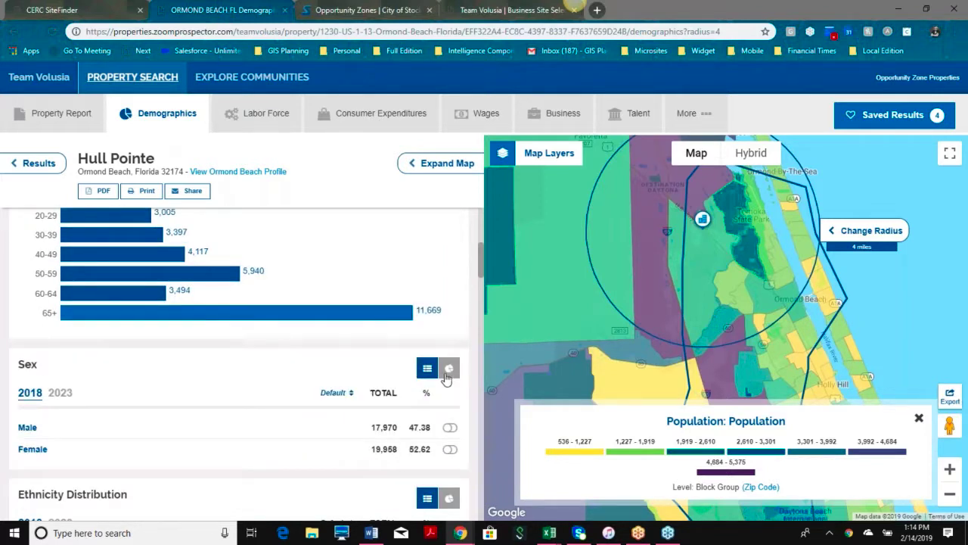
click(448, 370)
scroll(347, 408, down, 4)
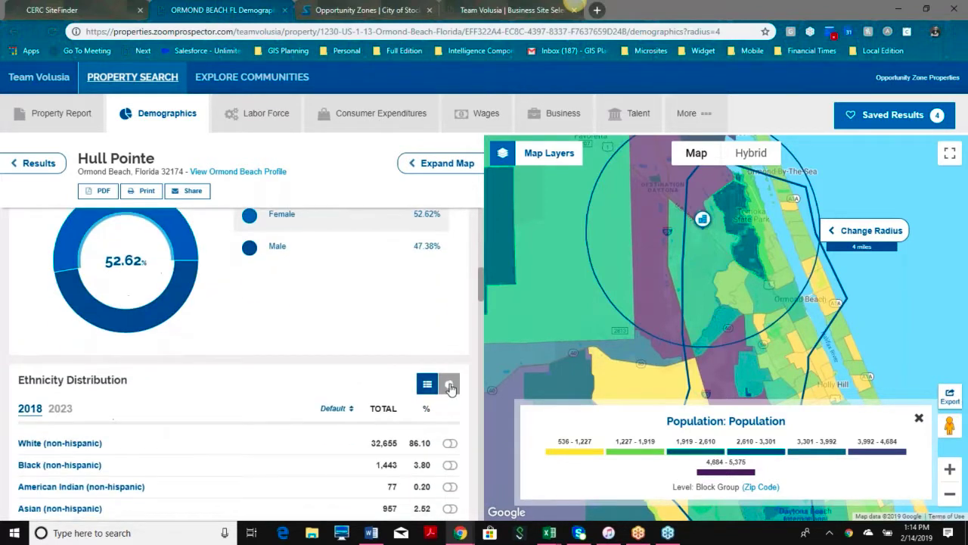
click(449, 385)
scroll(351, 393, up, 8)
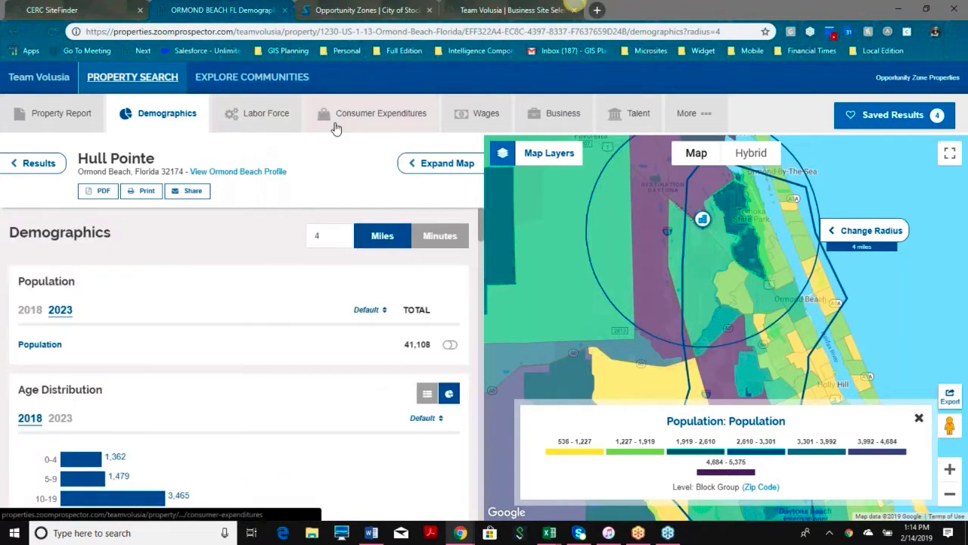
click(279, 117)
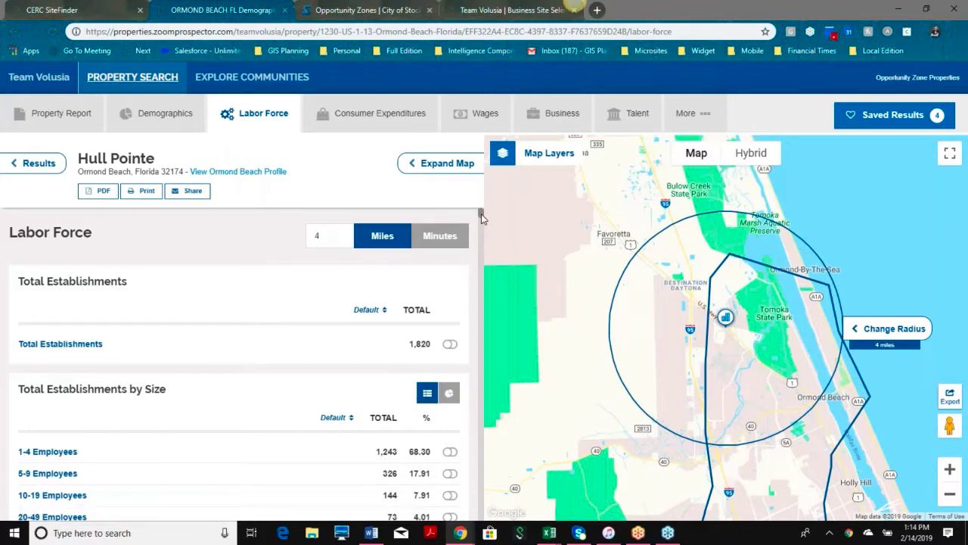
Step: Review the Labor Force report's 1,820 establishments and dismiss the account-settings notification
scroll(482, 218, down, 2)
scroll(481, 218, up, 2)
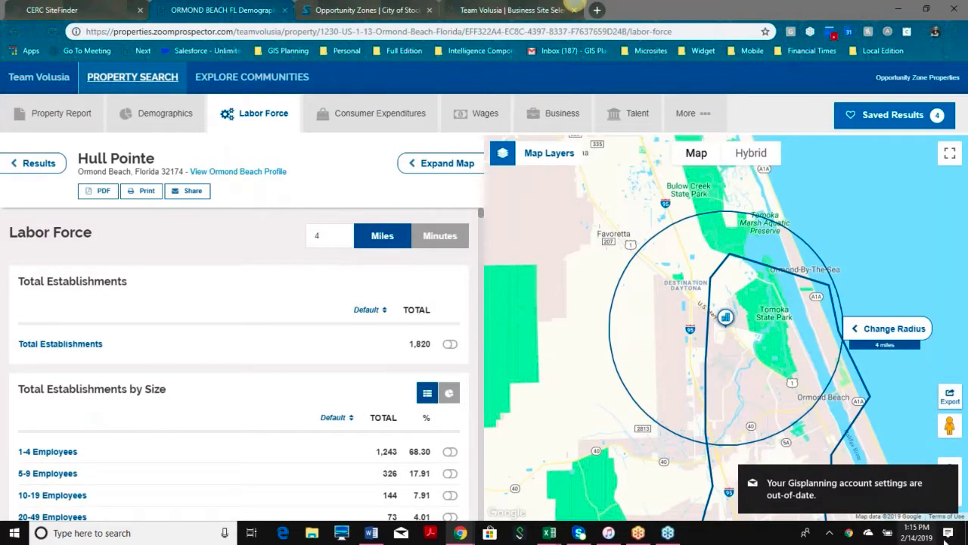
click(948, 478)
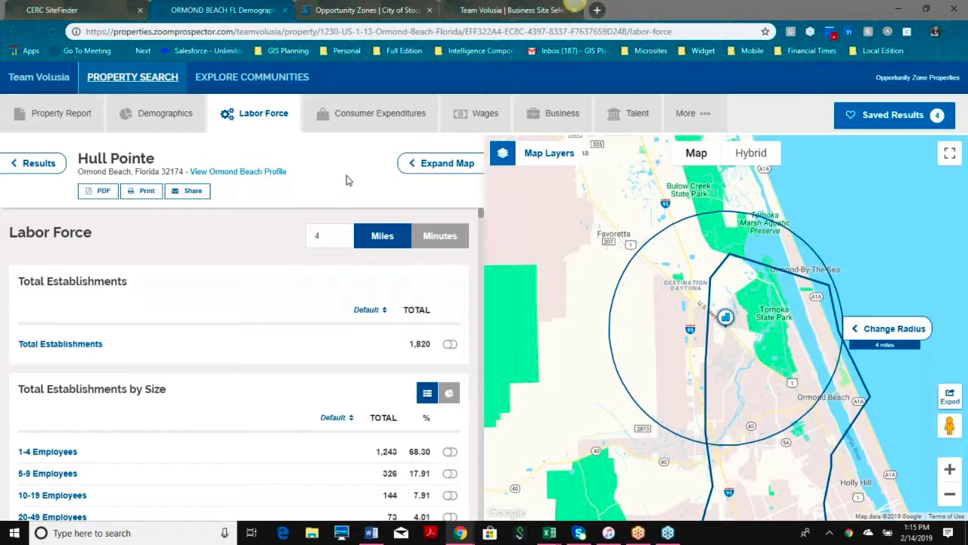
drag(480, 219, 479, 216)
click(350, 115)
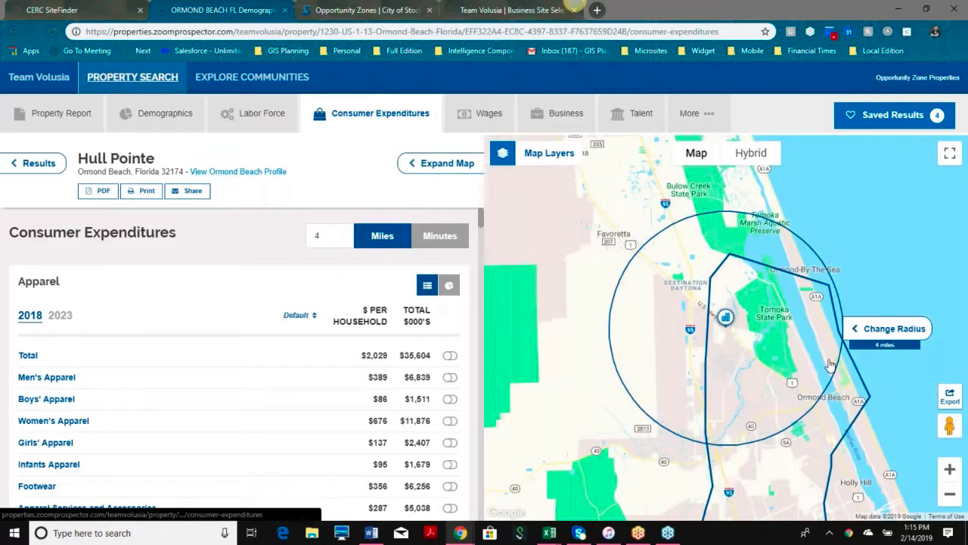
Step: Scroll through the consumer spending categories, including Apparel at $2,029 per household
drag(851, 325, 904, 326)
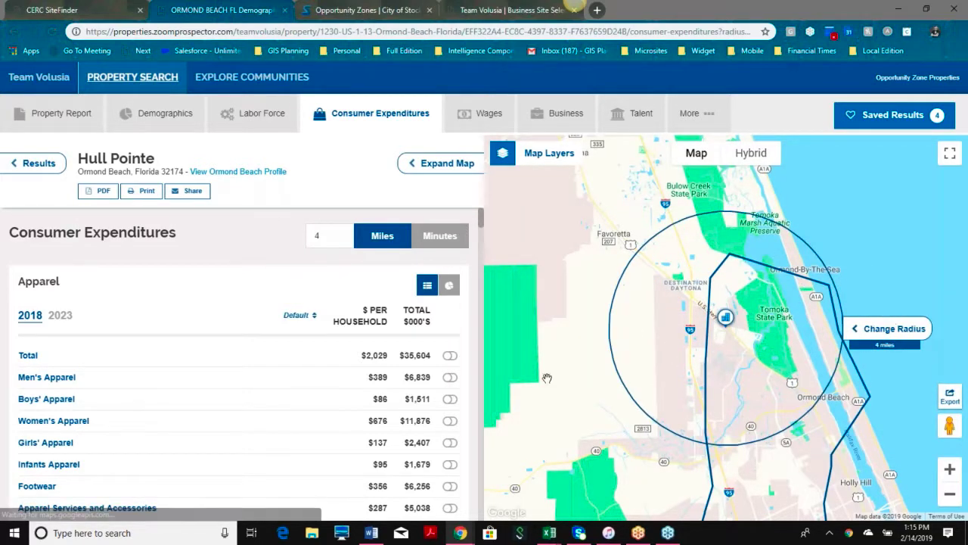
scroll(375, 347, down, 3)
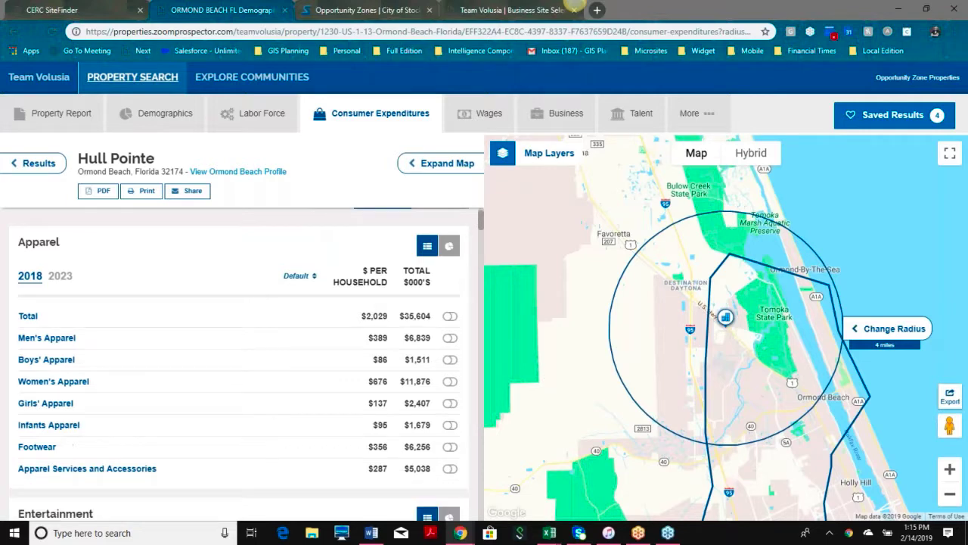
scroll(144, 306, down, 4)
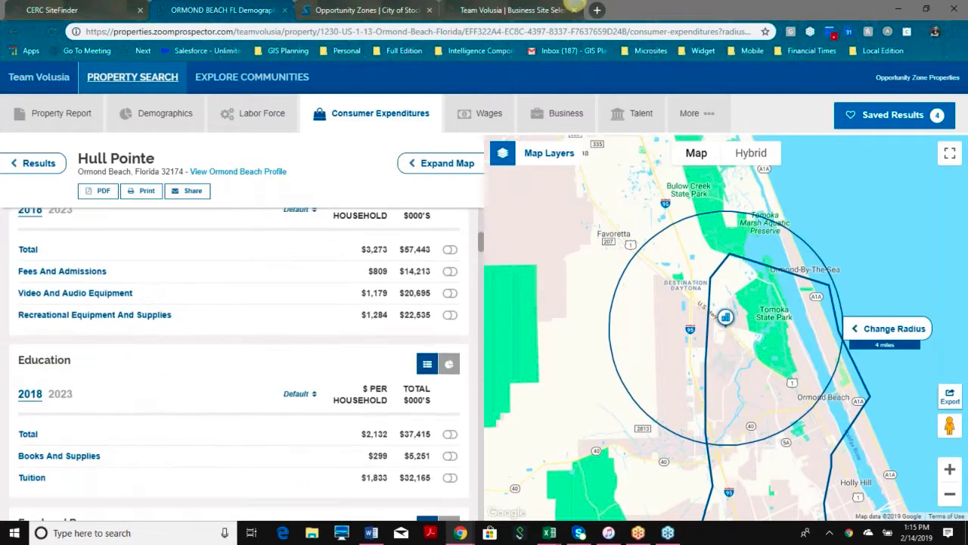
scroll(144, 317, down, 3)
scroll(144, 317, up, 5)
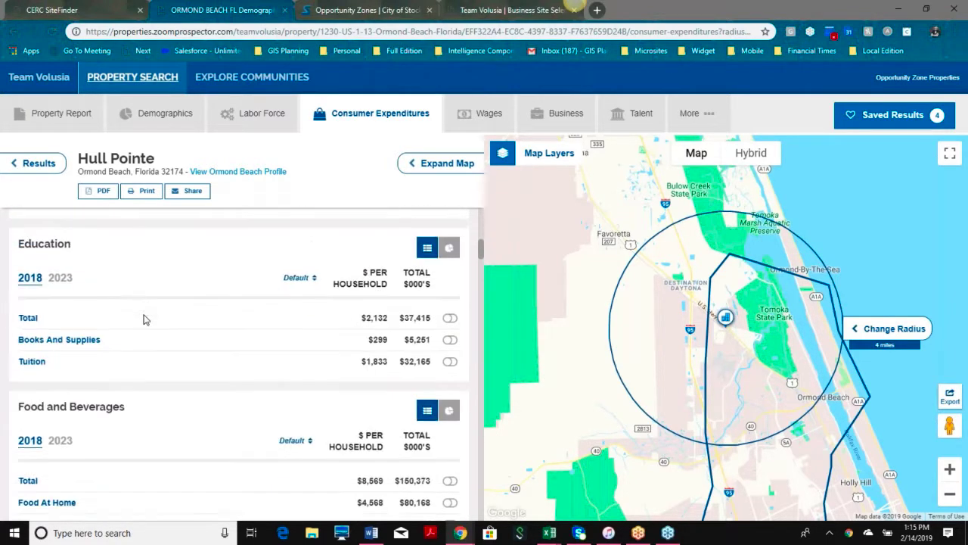
scroll(146, 318, up, 5)
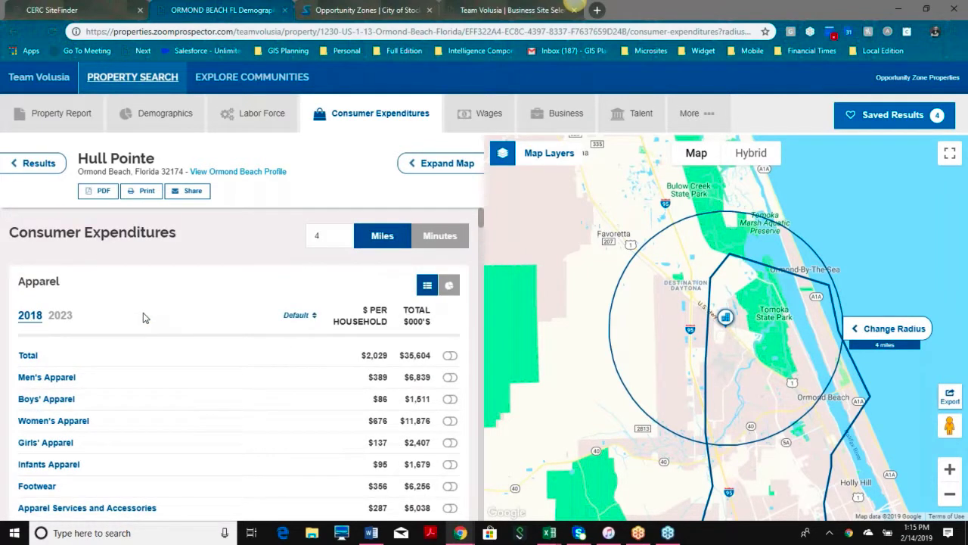
click(187, 195)
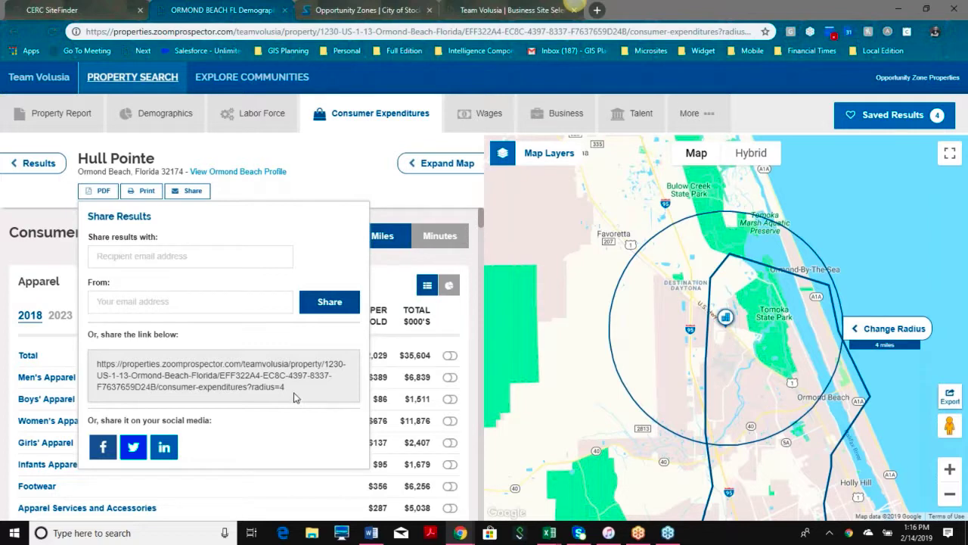
click(333, 170)
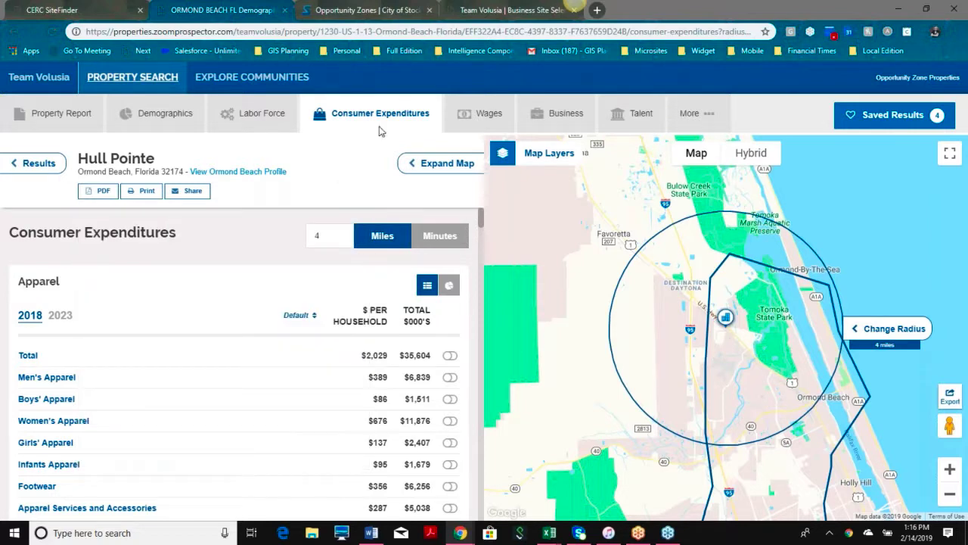
Step: Open Hull Pointe's Wages Report and briefly view its Share options
click(473, 115)
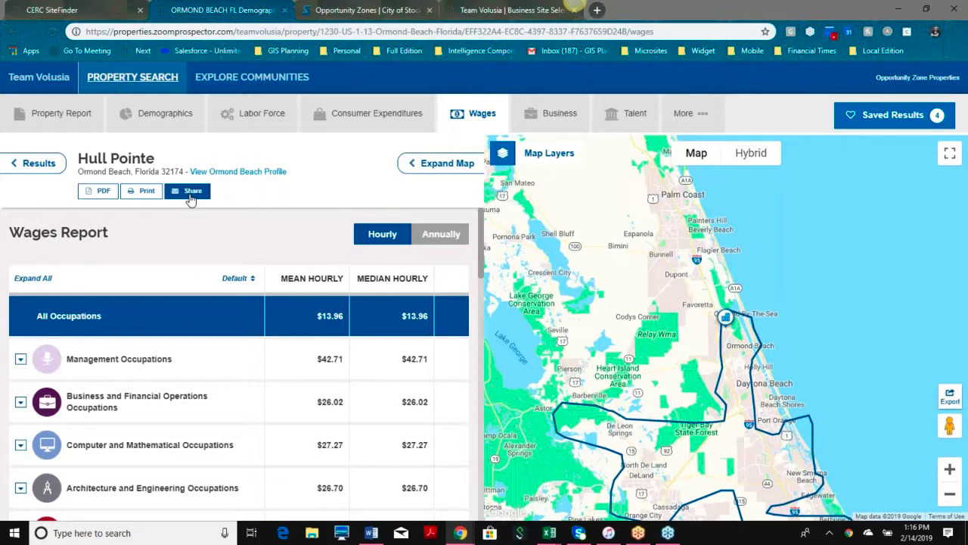
click(190, 196)
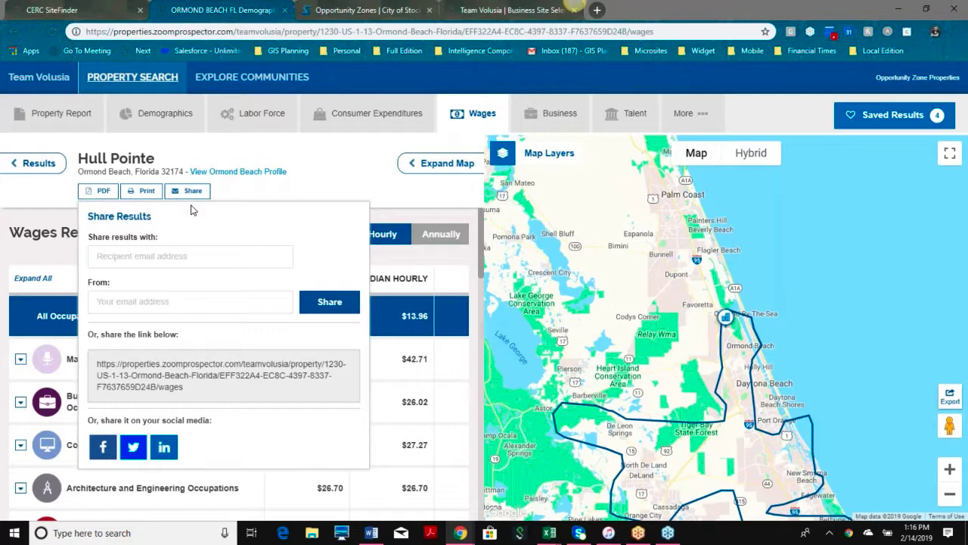
click(363, 179)
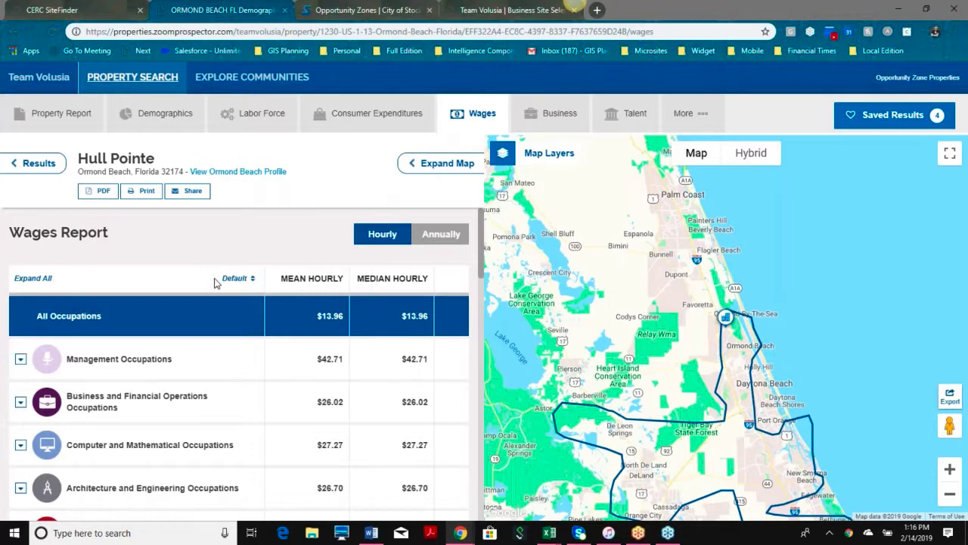
Step: Browse the occupation wages and expand Computer and Mathematical Occupations into individual roles
scroll(214, 282, down, 2)
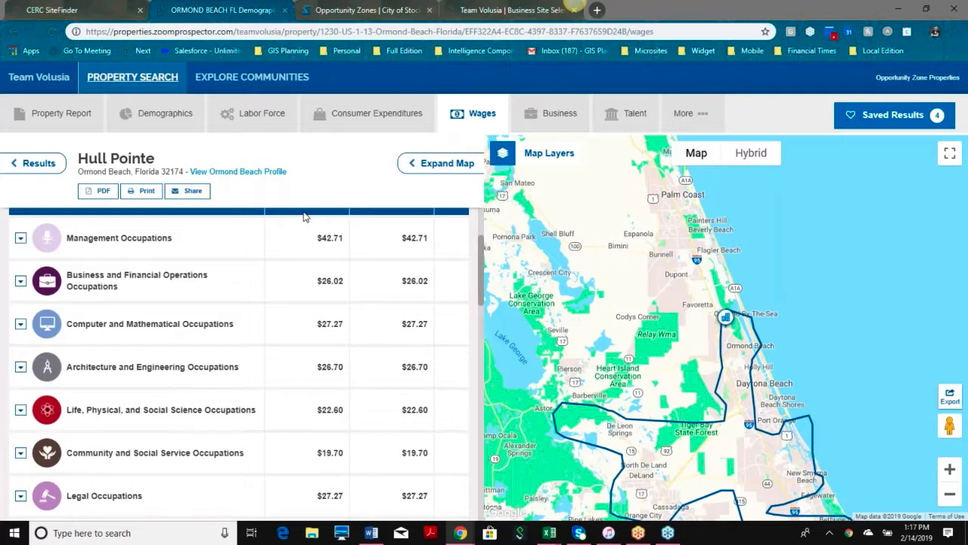
scroll(302, 218, down, 2)
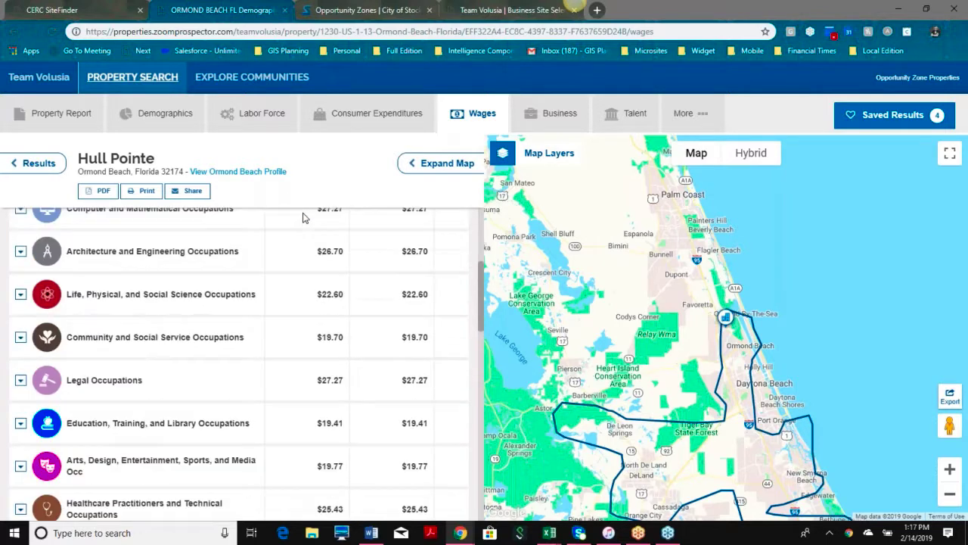
scroll(303, 218, up, 3)
scroll(302, 218, up, 1)
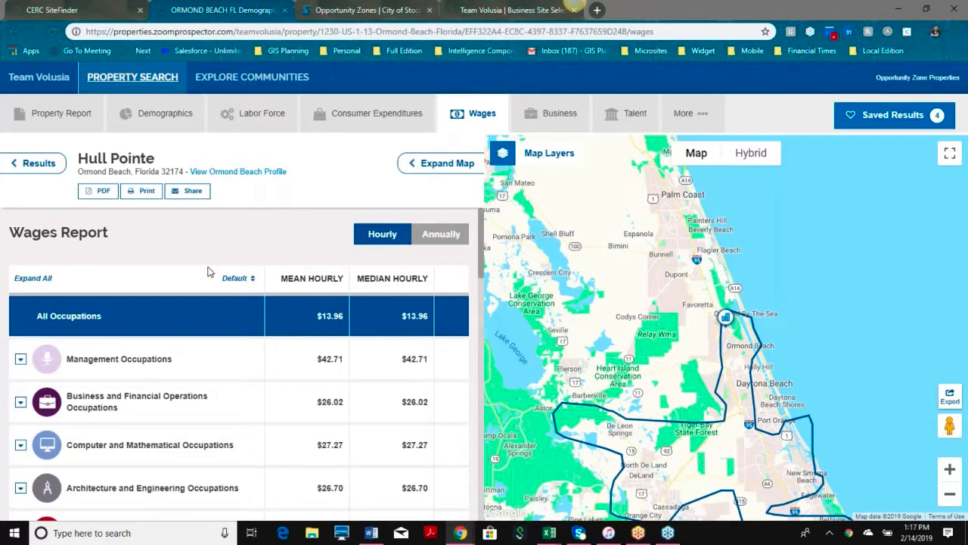
scroll(210, 272, down, 3)
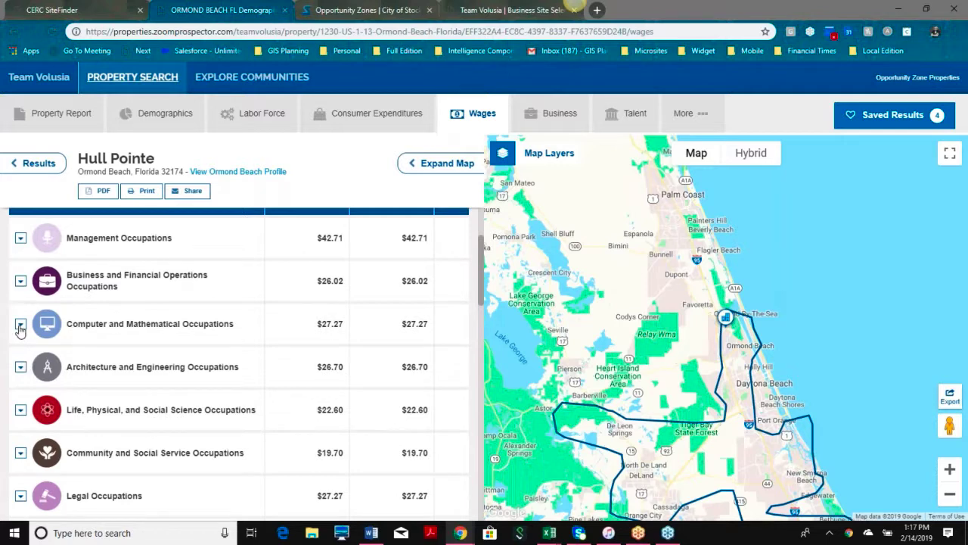
click(20, 325)
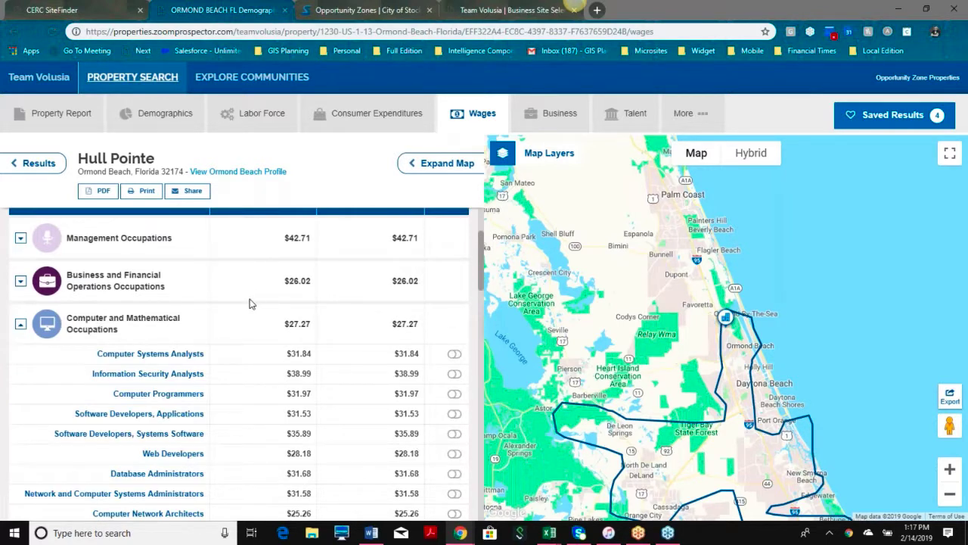
Step: Map Information Security Analysts wages across the Hull Pointe area
scroll(252, 303, down, 2)
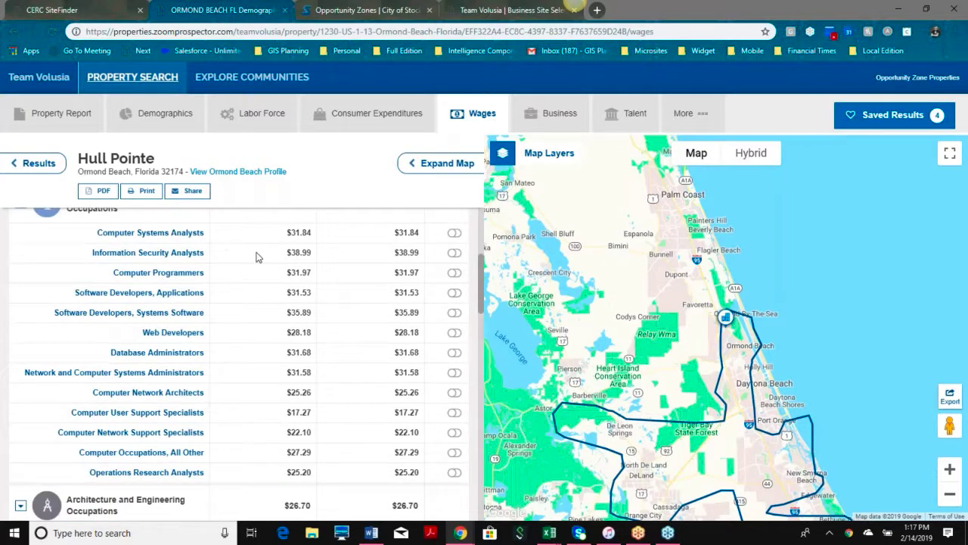
scroll(281, 335, up, 1)
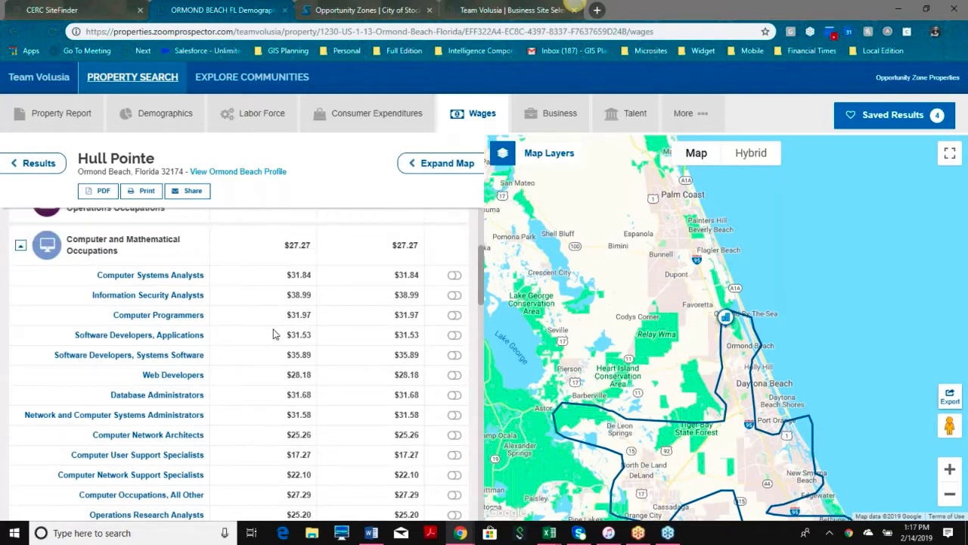
scroll(274, 334, up, 2)
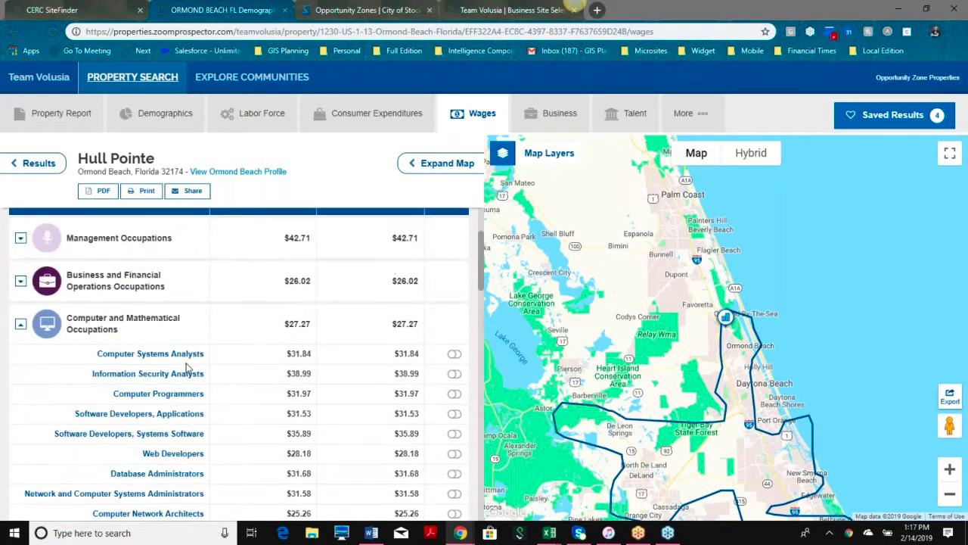
click(454, 373)
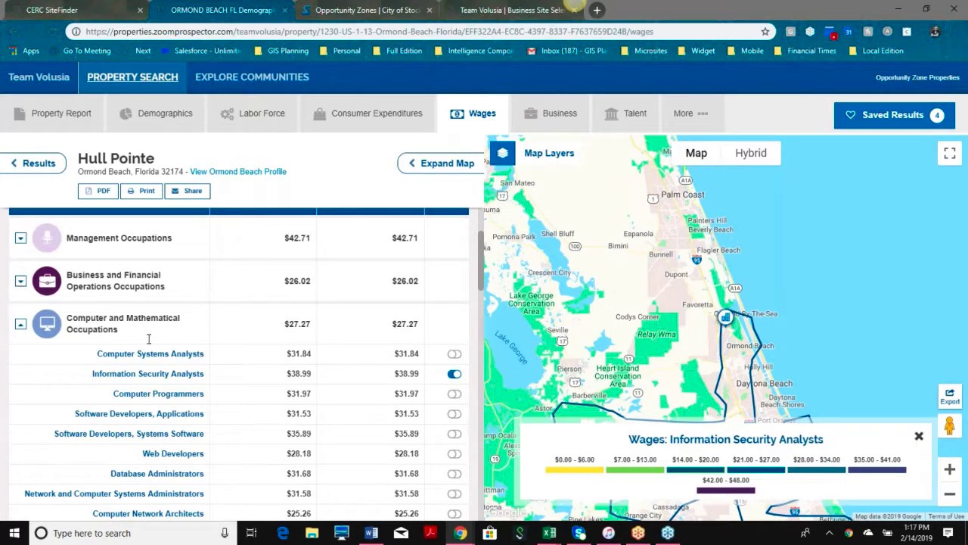
Step: Close the wage legend to clear its map layer and switch to the Business Report
scroll(230, 373, up, 2)
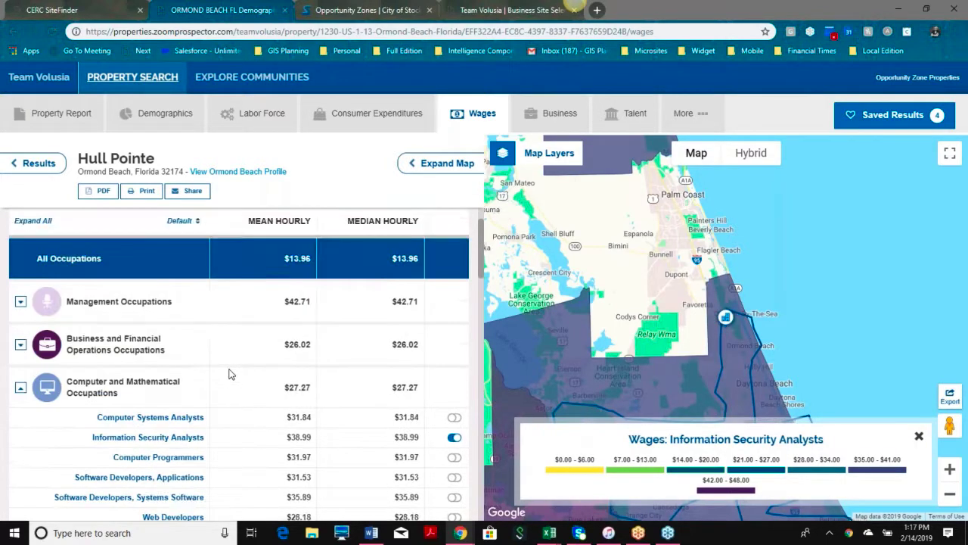
scroll(231, 374, up, 1)
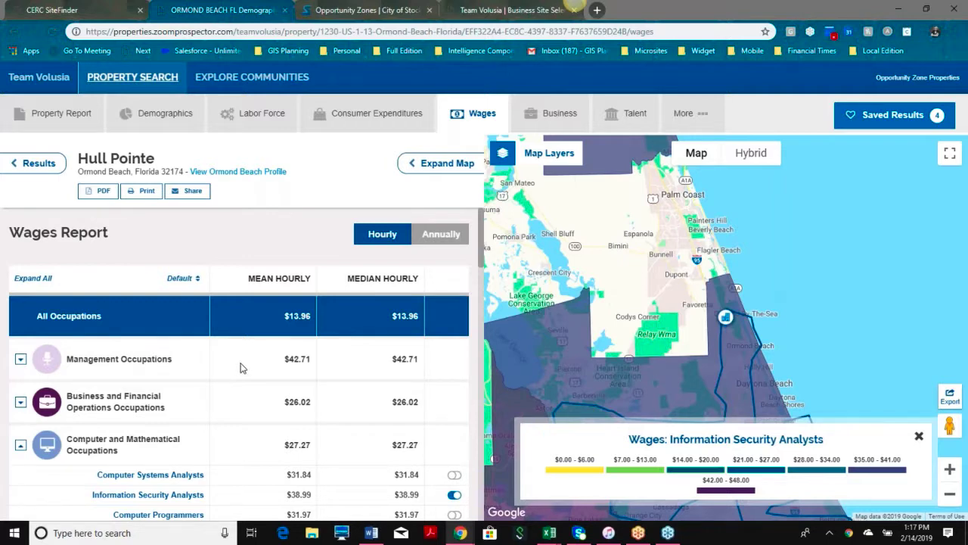
click(915, 441)
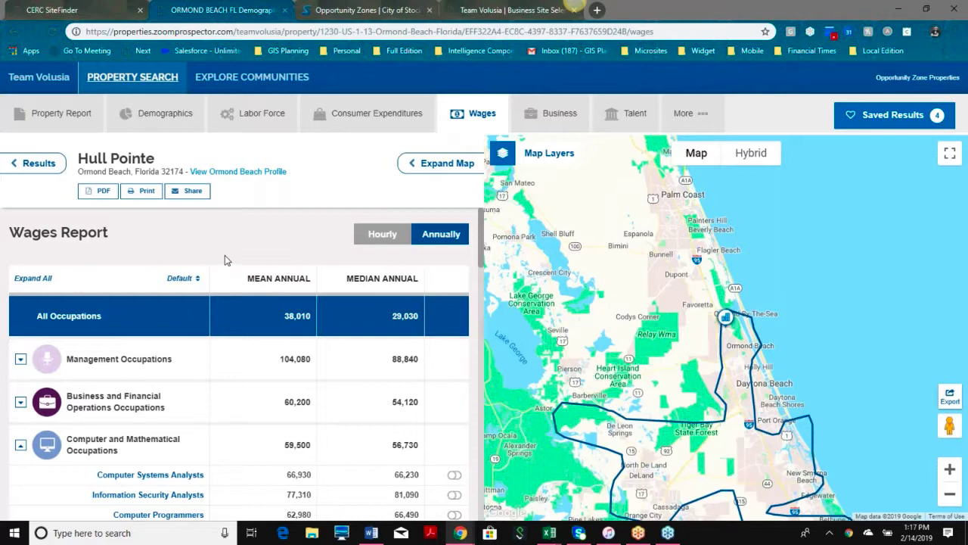
click(549, 120)
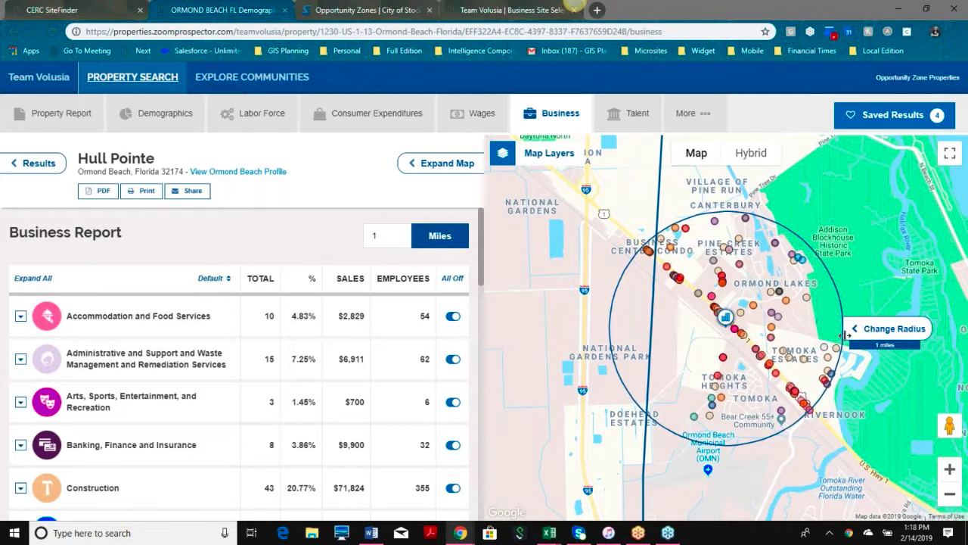
Step: Apply a 1-mile radius and expand Professional, Scientific, and Technical Services (18 businesses, 68 employees)
click(884, 331)
scroll(150, 286, down, 3)
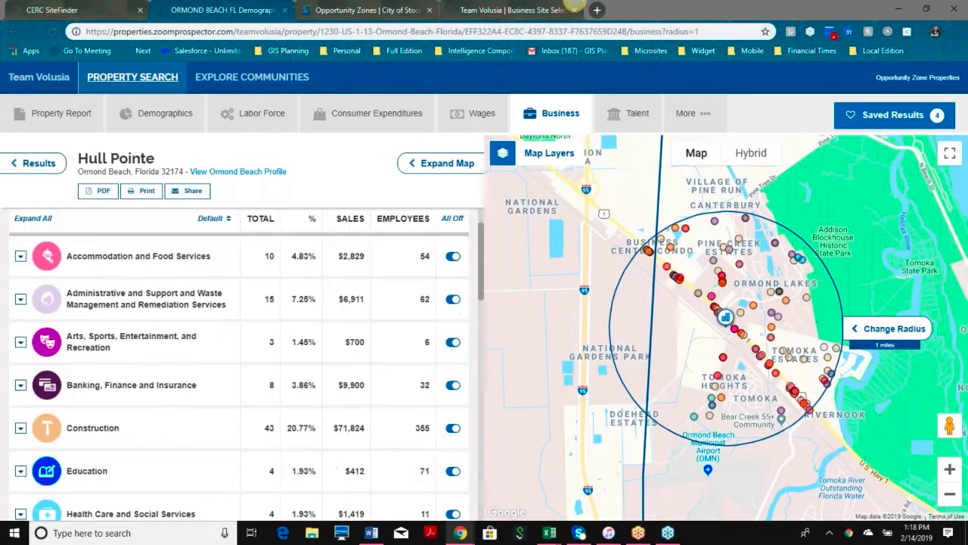
scroll(136, 298, down, 4)
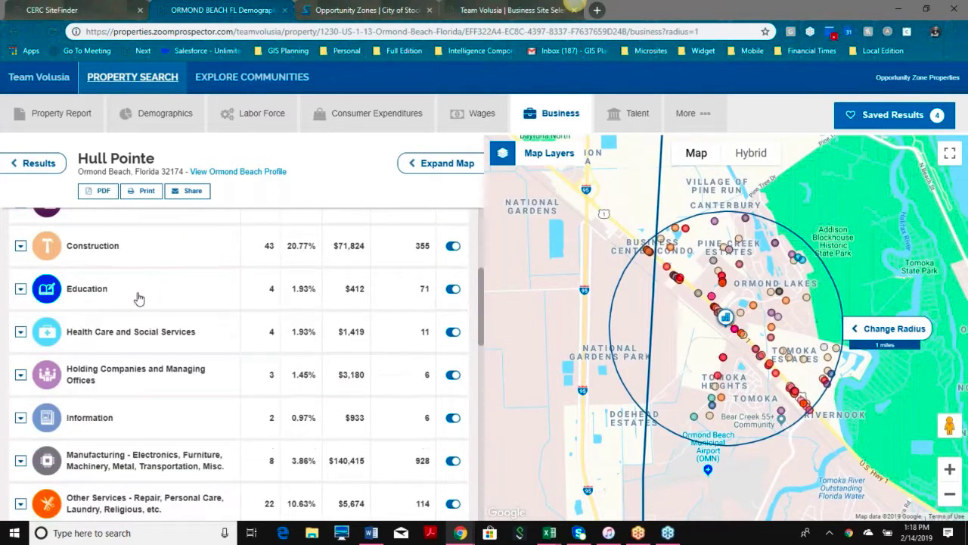
scroll(133, 306, down, 3)
scroll(133, 307, down, 2)
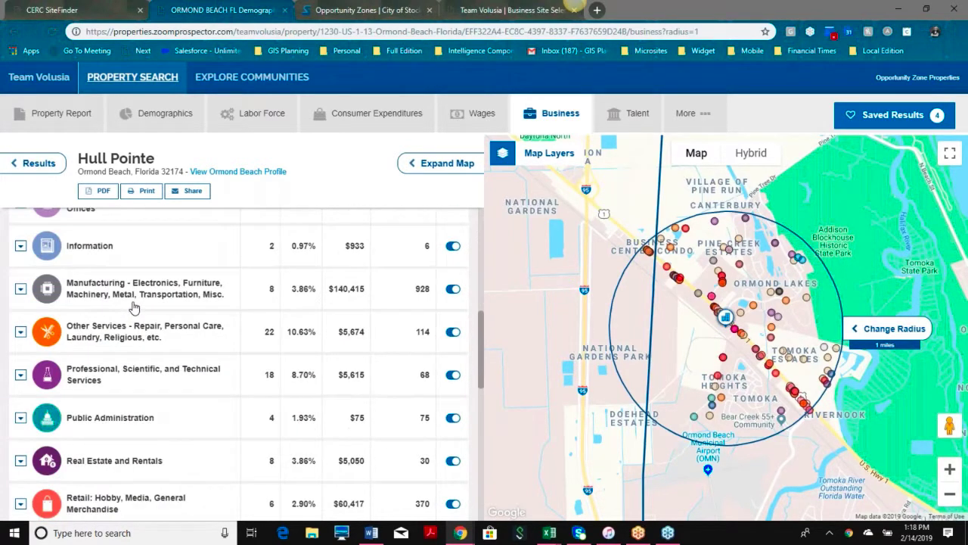
click(20, 365)
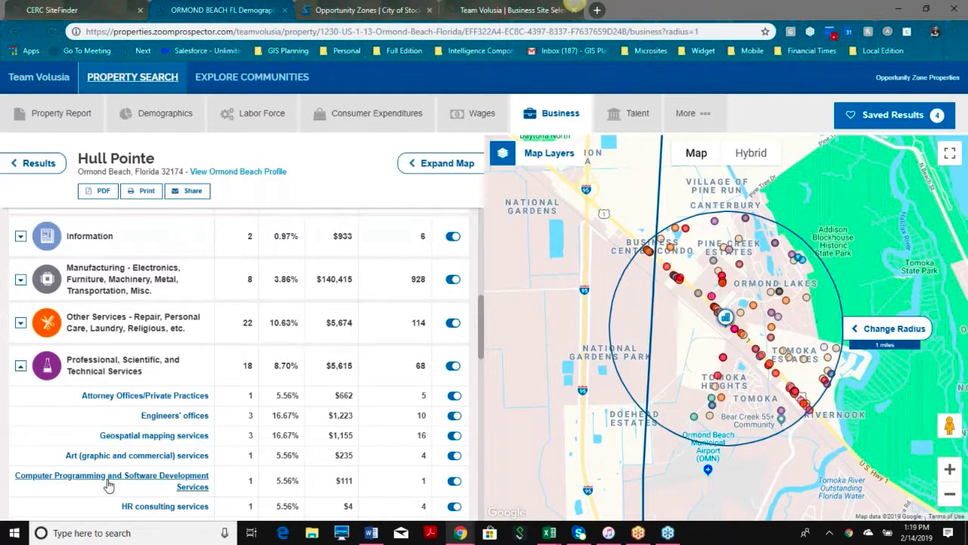
scroll(127, 469, down, 1)
scroll(126, 469, down, 5)
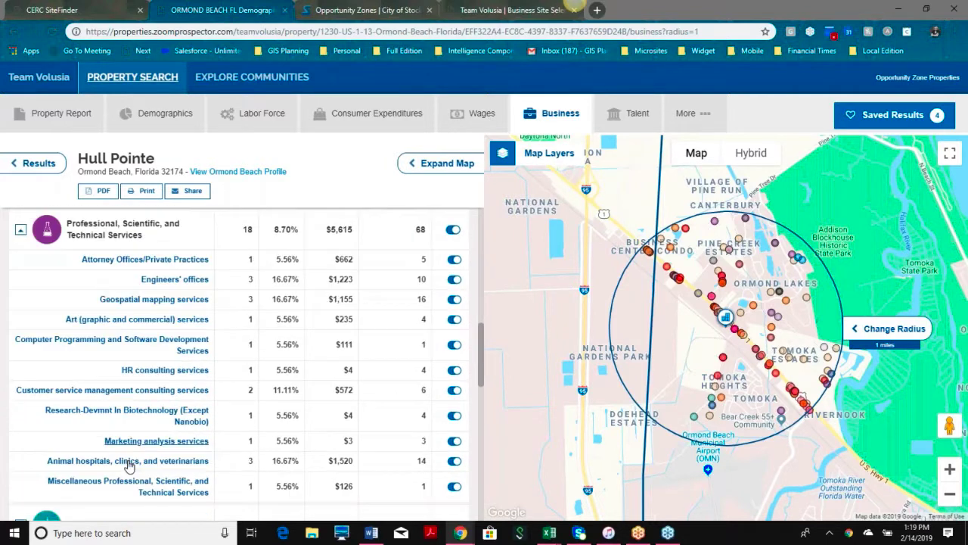
scroll(129, 465, up, 2)
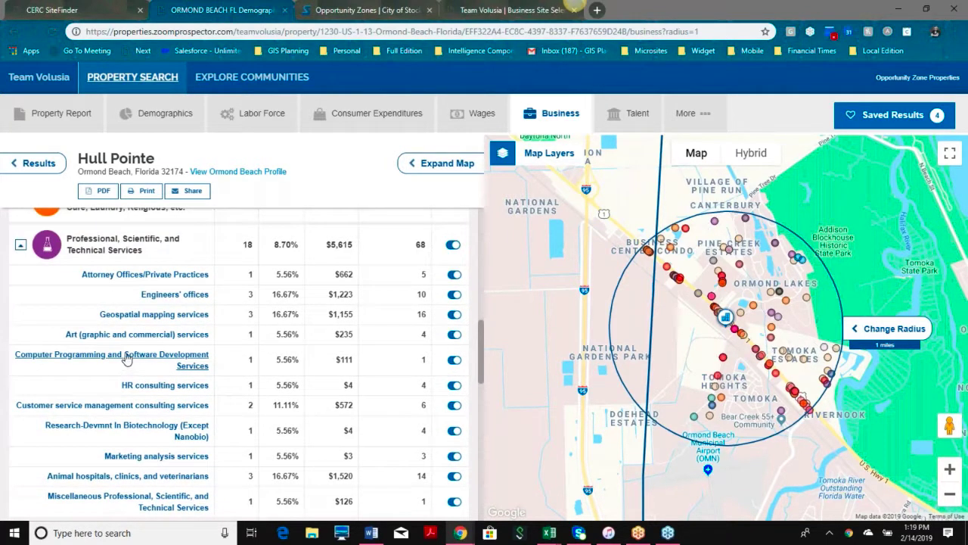
Step: Locate Us Data Solutions Inc, the only computer programming business, on the map, then return to all categories
click(126, 359)
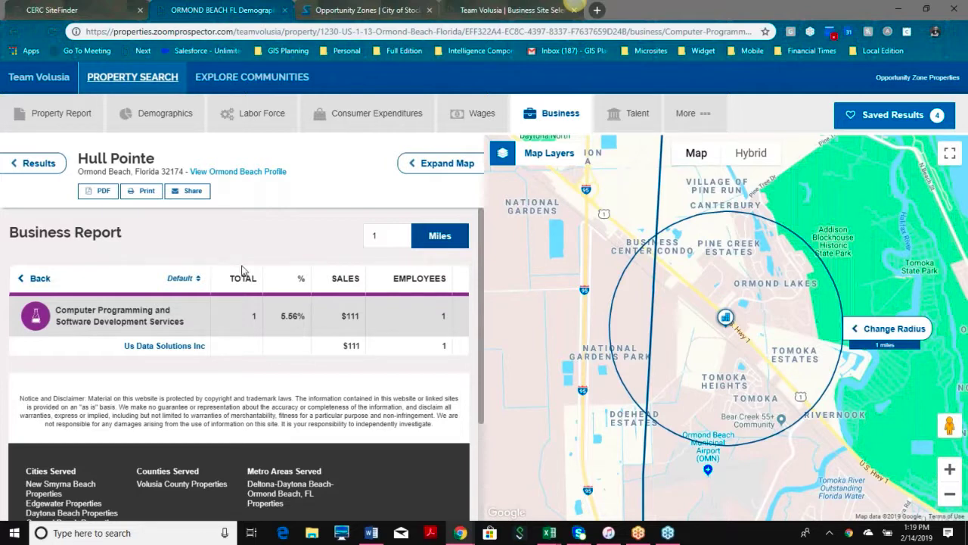
click(159, 344)
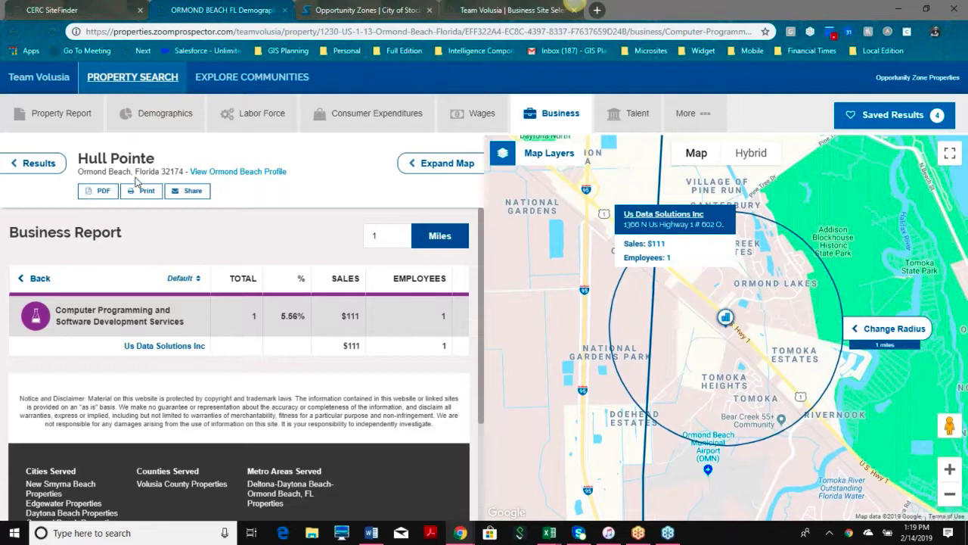
click(40, 280)
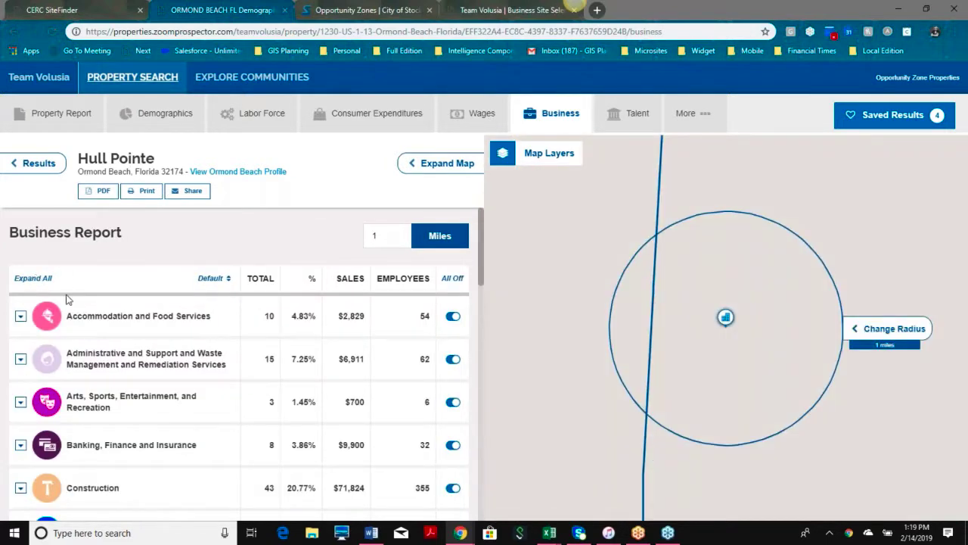
scroll(67, 301, down, 2)
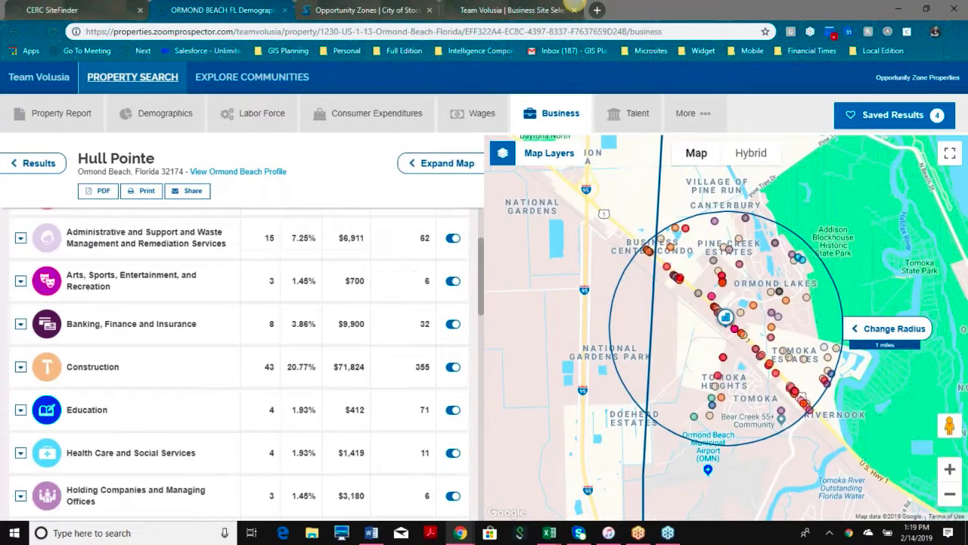
Step: Expand Construction (43 businesses, 355 employees) into contractor sub-industries and nudge the map
click(20, 368)
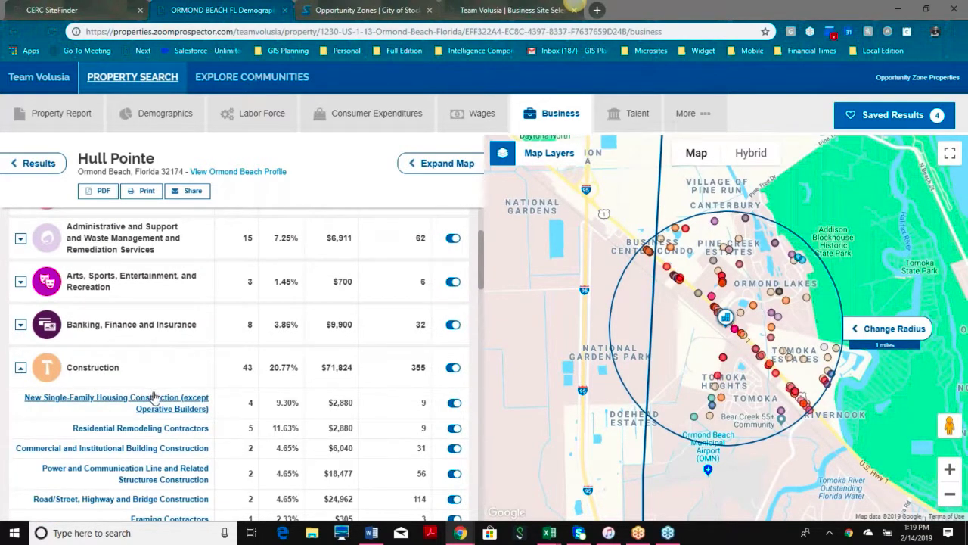
scroll(154, 397, down, 1)
scroll(157, 399, down, 1)
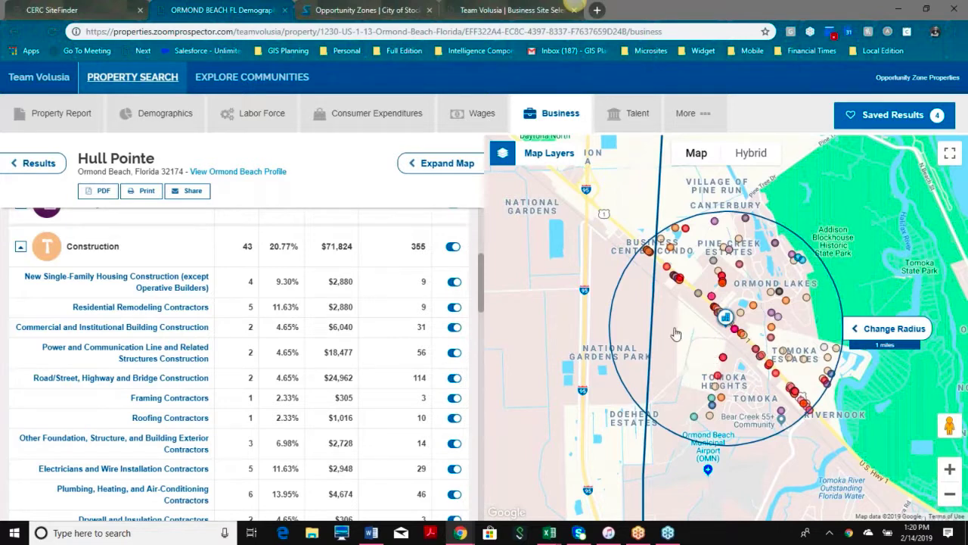
drag(539, 227, 559, 235)
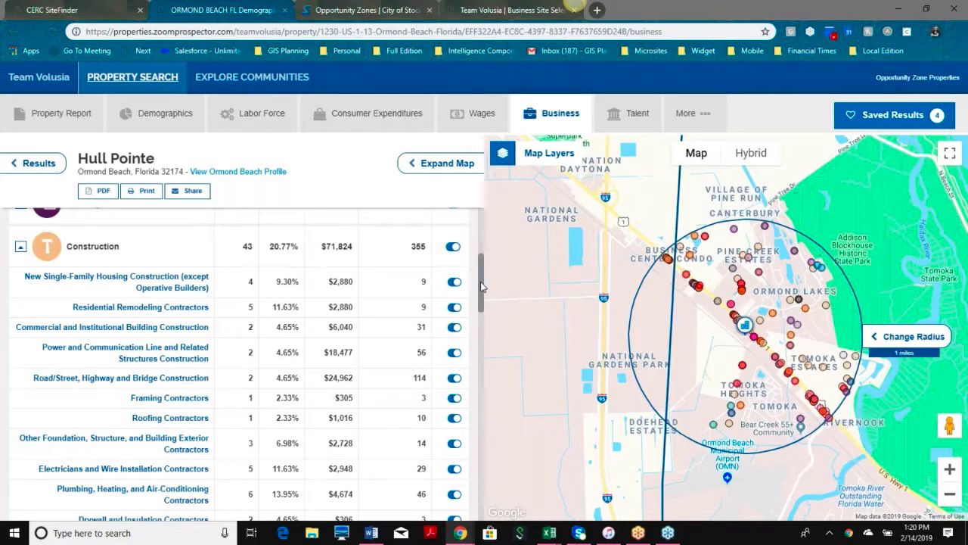
drag(484, 265, 484, 237)
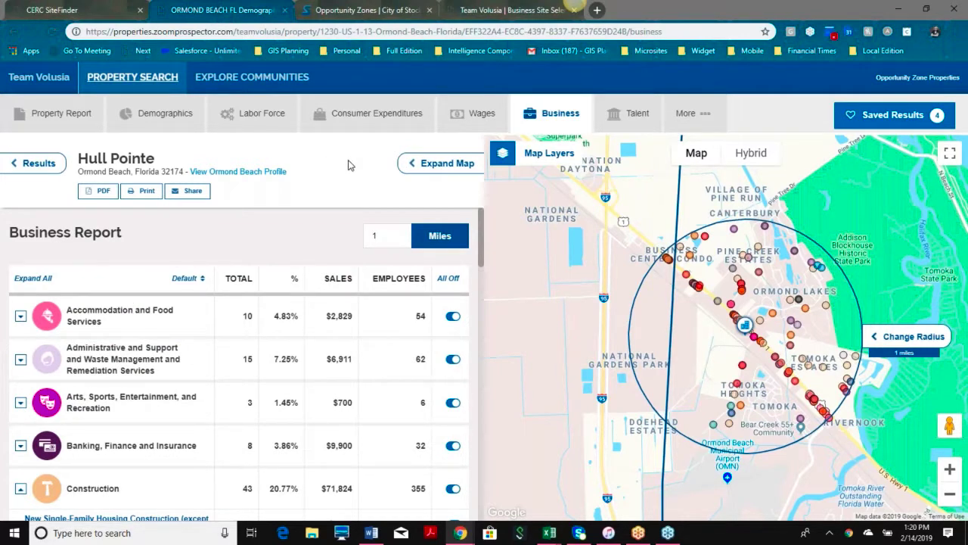
Step: Open Hull Pointe's Talent Report and show the top five universities by graduates
click(633, 121)
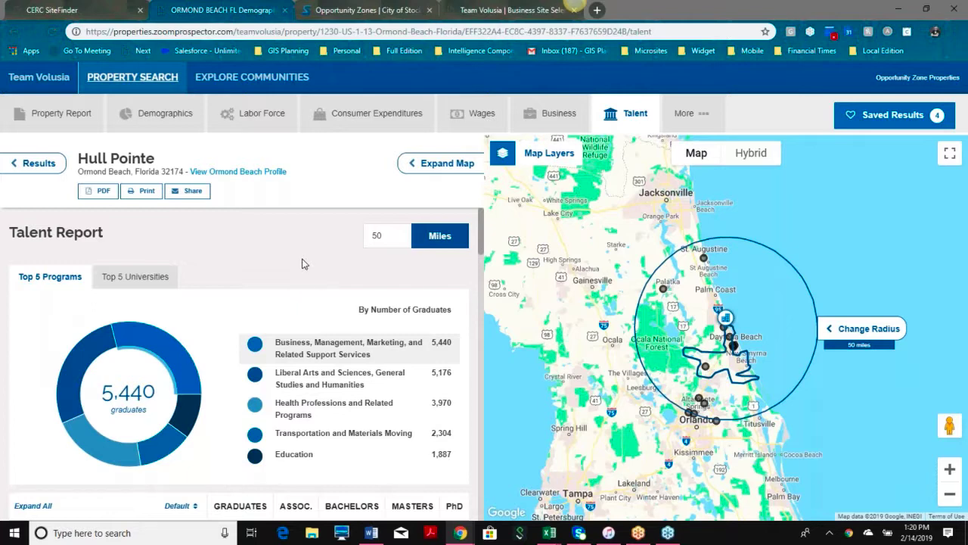
scroll(266, 295, down, 1)
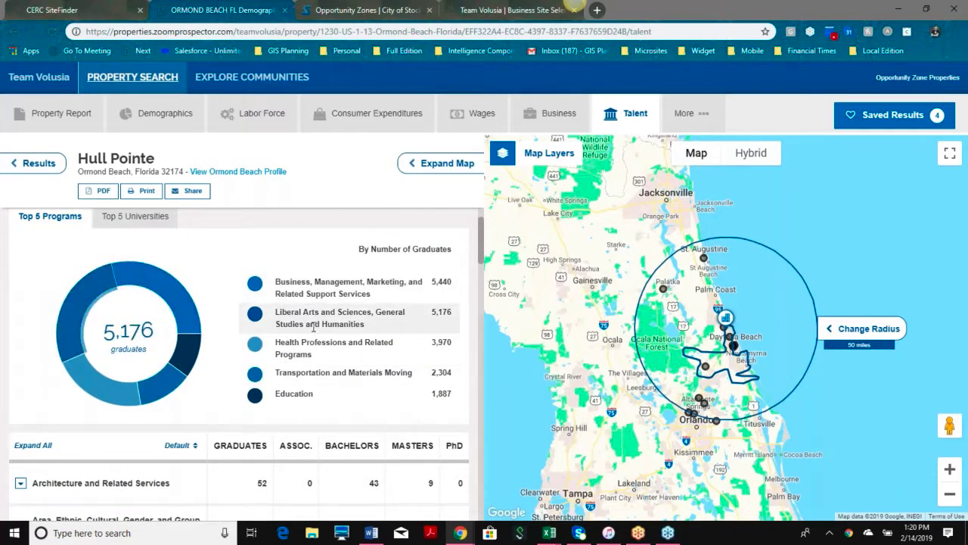
click(161, 219)
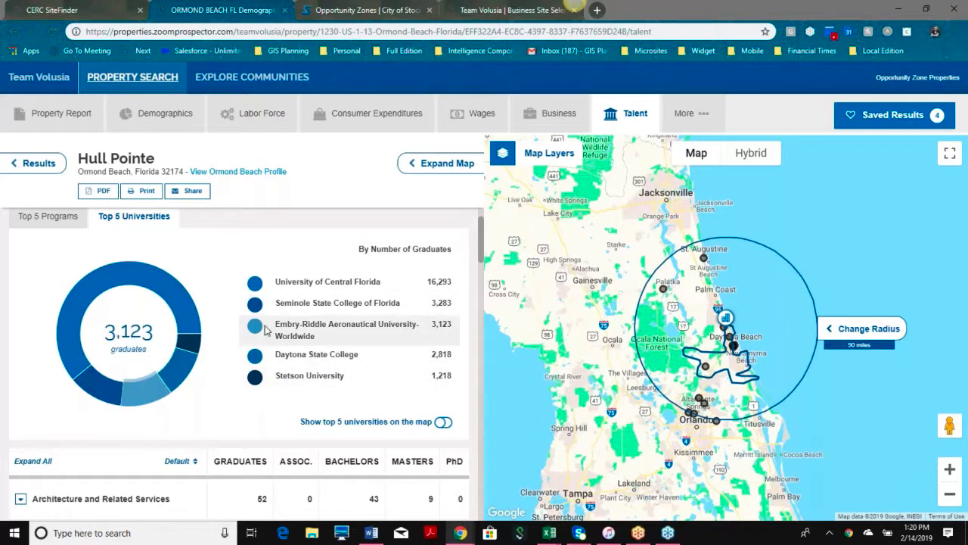
Step: Show Business Administration and Management, General graduates within 50 miles: 1,232 total, 951 bachelors
scroll(263, 333, up, 1)
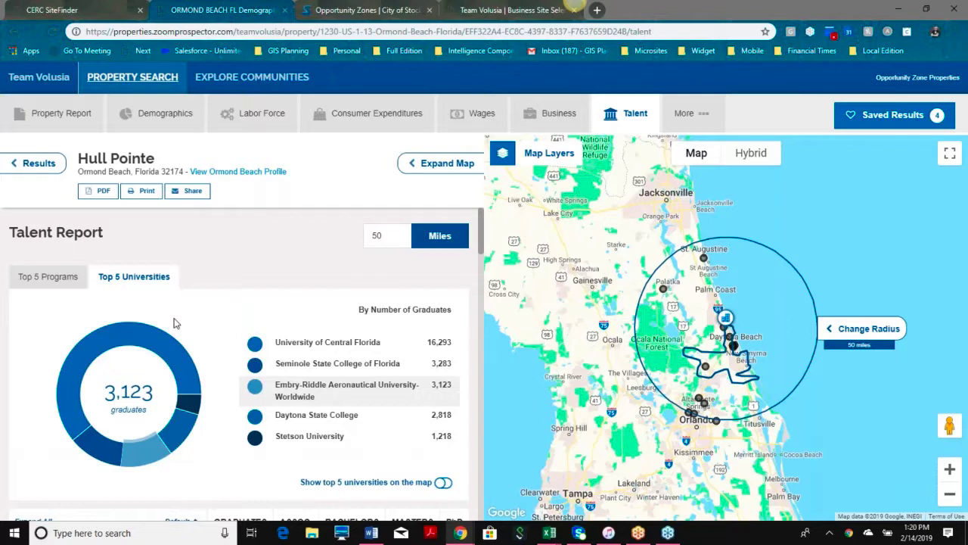
scroll(173, 319, down, 2)
scroll(173, 318, down, 5)
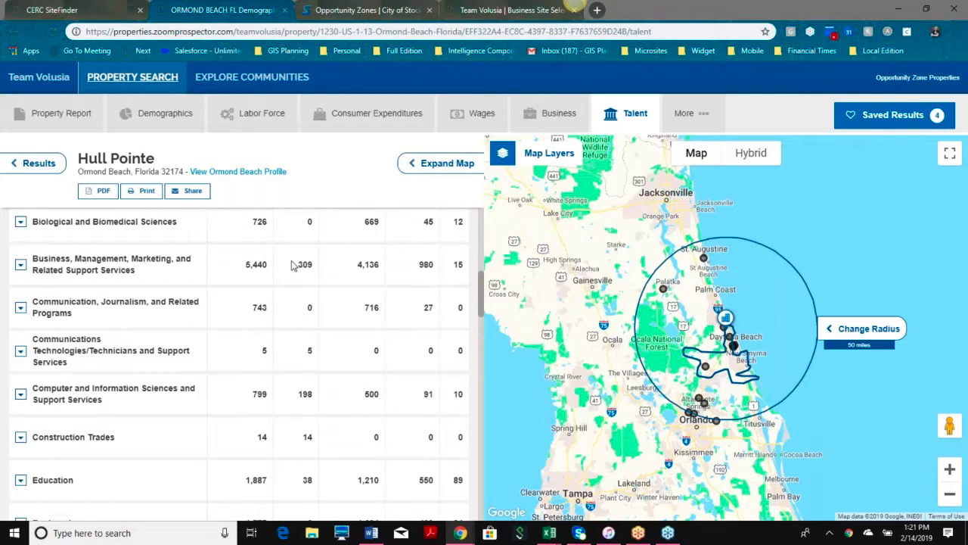
click(21, 265)
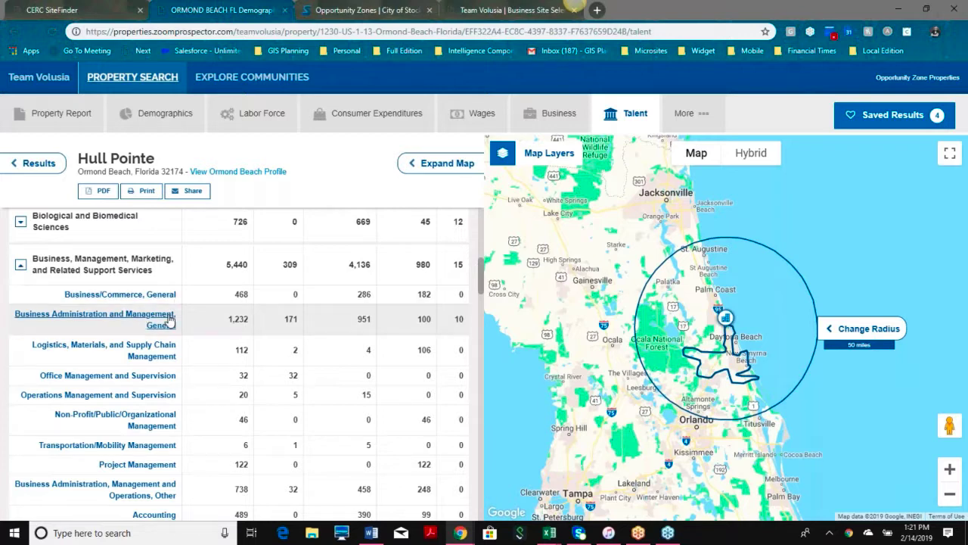
click(95, 317)
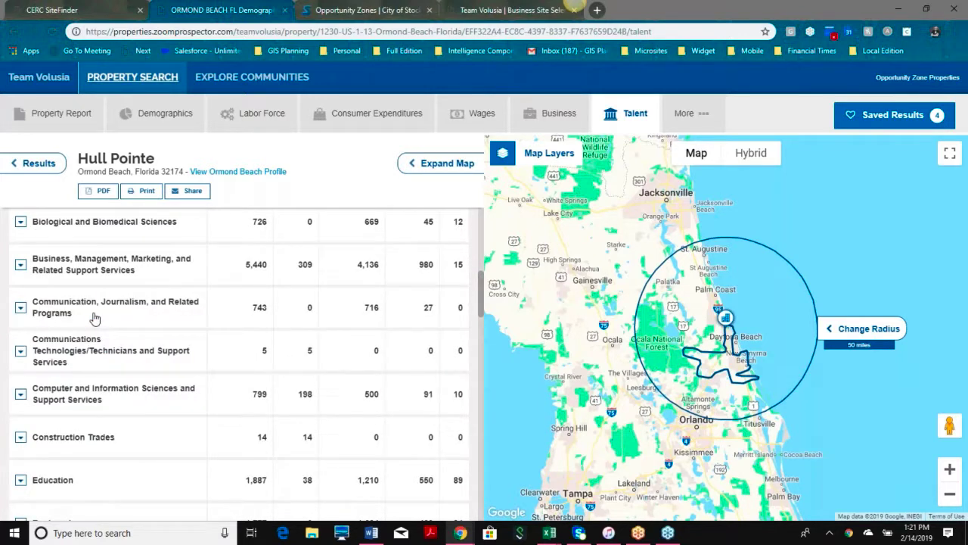
drag(95, 318, 329, 195)
Step: Reload the Talent Report and review Business Administration graduates by university
click(47, 33)
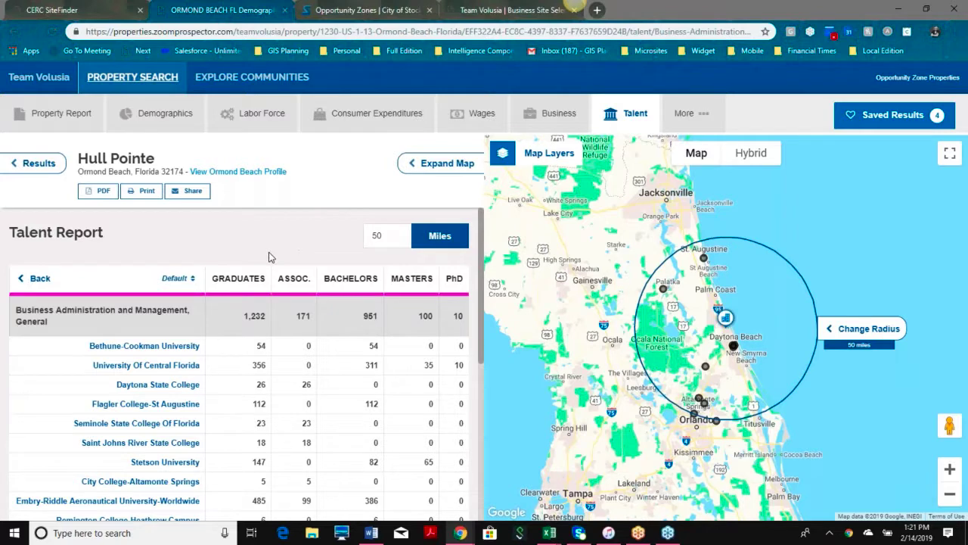
scroll(269, 257, down, 1)
scroll(152, 305, down, 1)
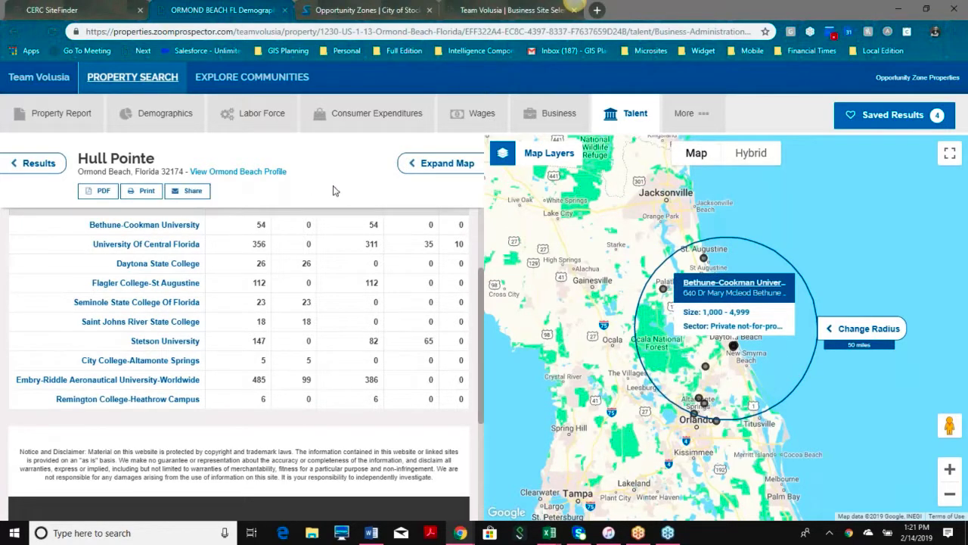
Step: Open the Ormond Beach city profile from the More menu
click(677, 116)
mouse_move(685, 115)
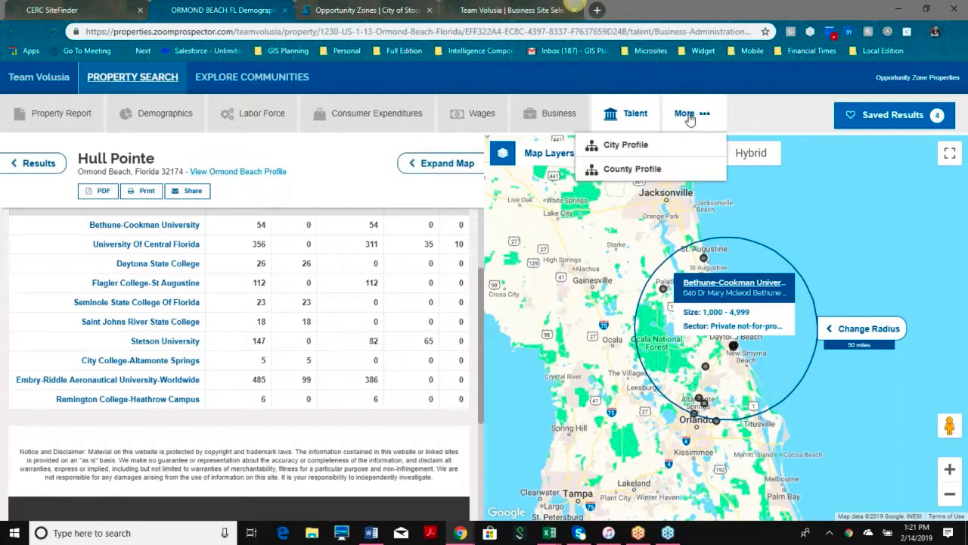
click(632, 151)
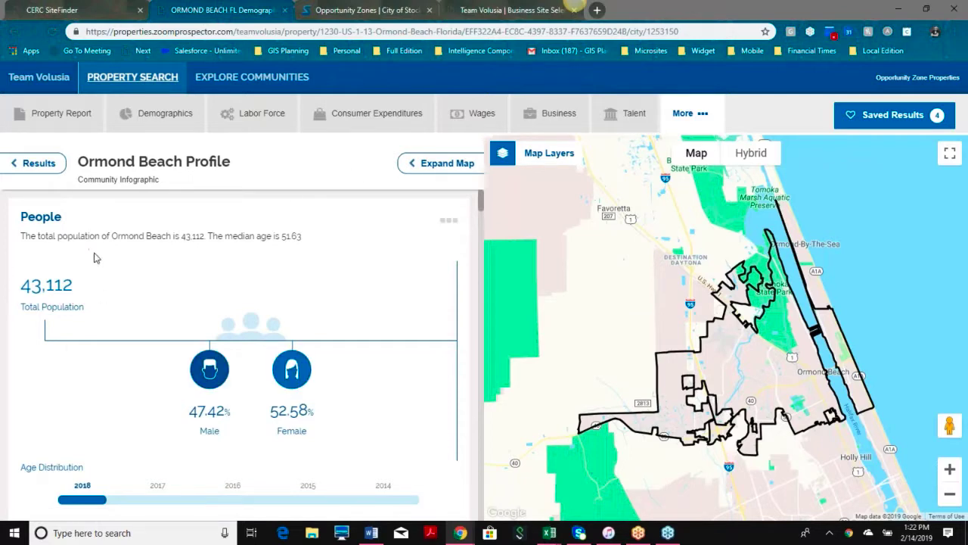
Step: Set the Ormond Beach age distribution to 2018 and review the infographic's sections
scroll(238, 331, down, 2)
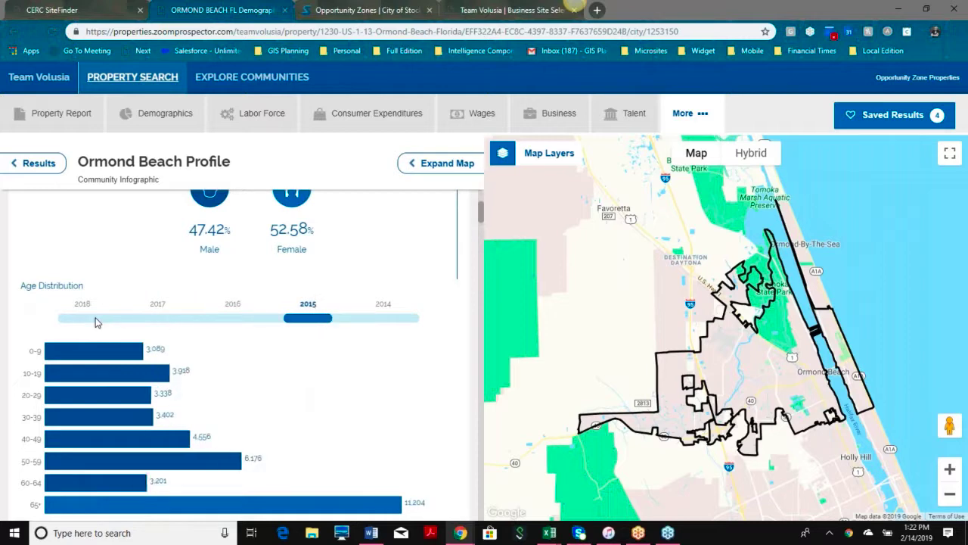
click(96, 322)
scroll(226, 350, down, 2)
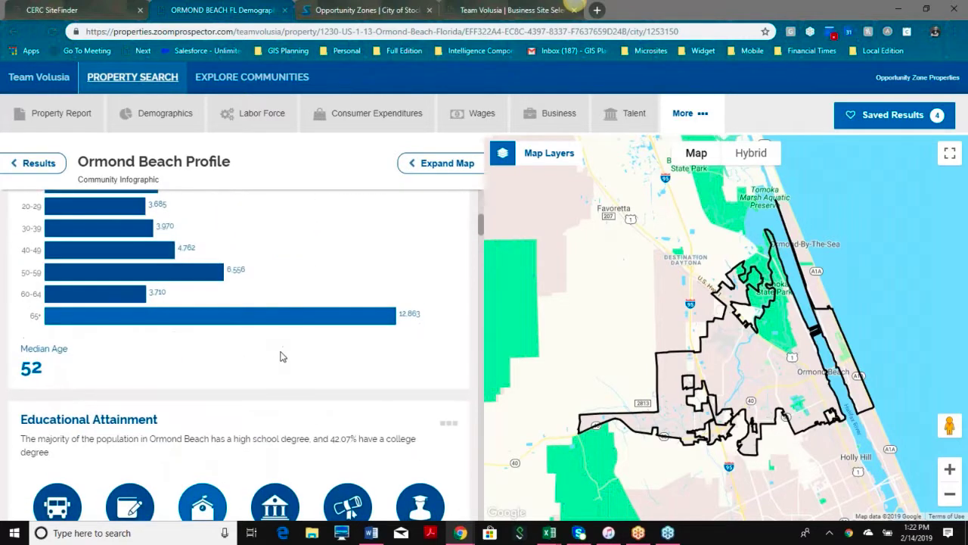
scroll(280, 356, down, 3)
scroll(241, 385, down, 2)
scroll(241, 385, down, 5)
scroll(227, 399, down, 3)
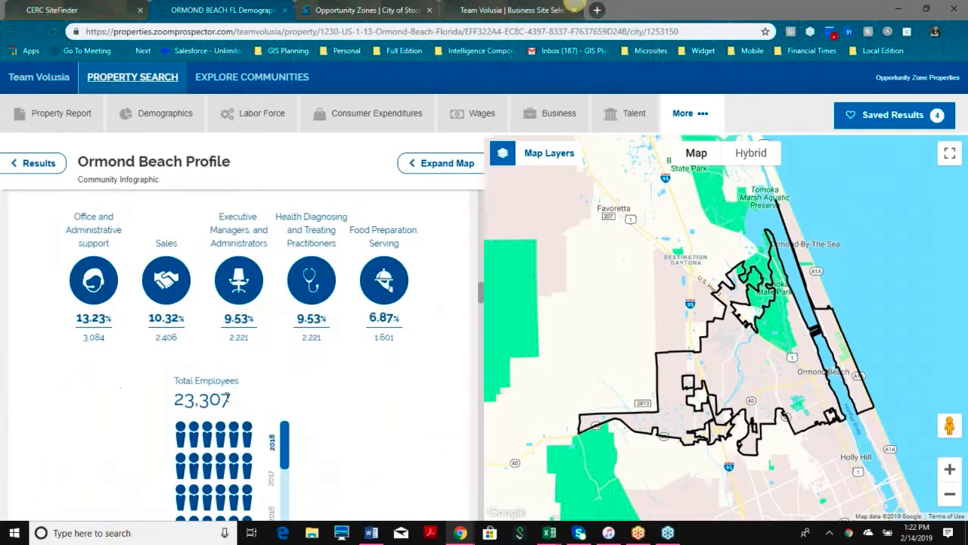
scroll(231, 393, down, 3)
drag(284, 204, 288, 288)
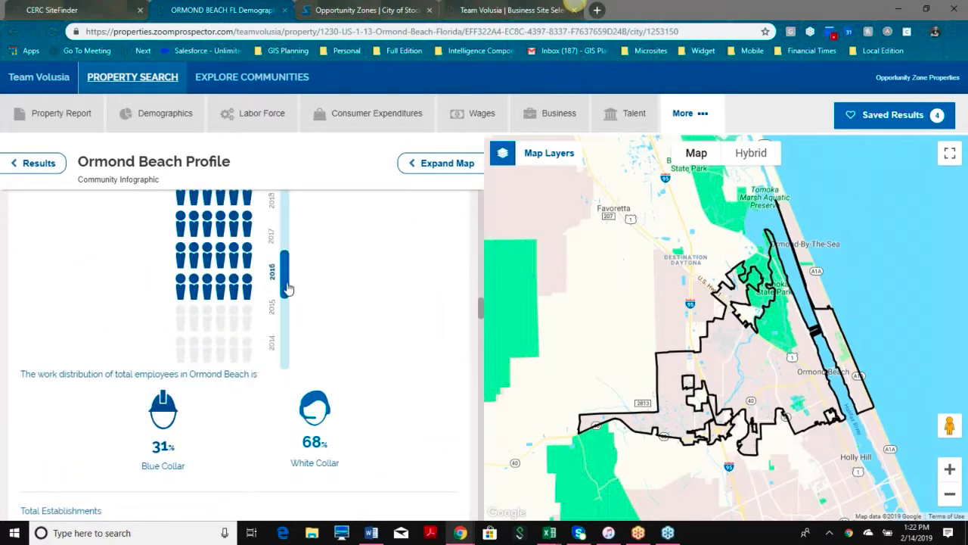
scroll(270, 348, down, 5)
Step: Scroll back to the top and return to the Hull Pointe Property Report
scroll(271, 348, up, 6)
scroll(273, 344, up, 8)
scroll(273, 344, up, 8)
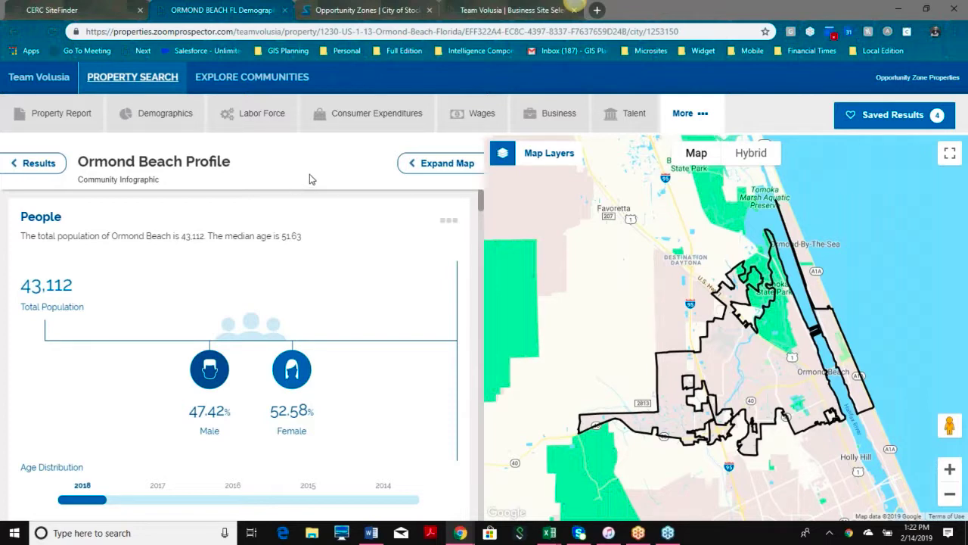
click(80, 115)
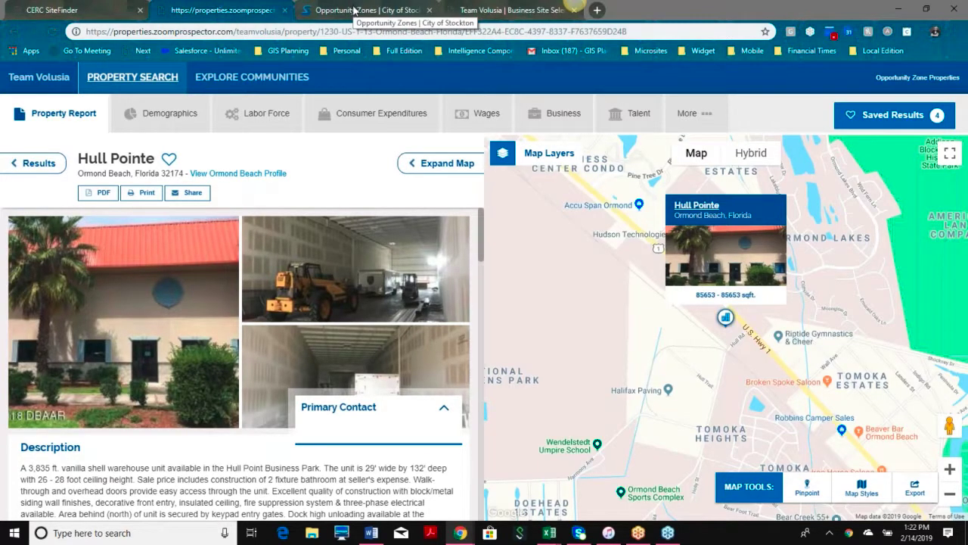
Step: Preview 105 Bank Street among CERC SiteFinder's 190 Connecticut properties, then return to Team Volusia results
click(86, 13)
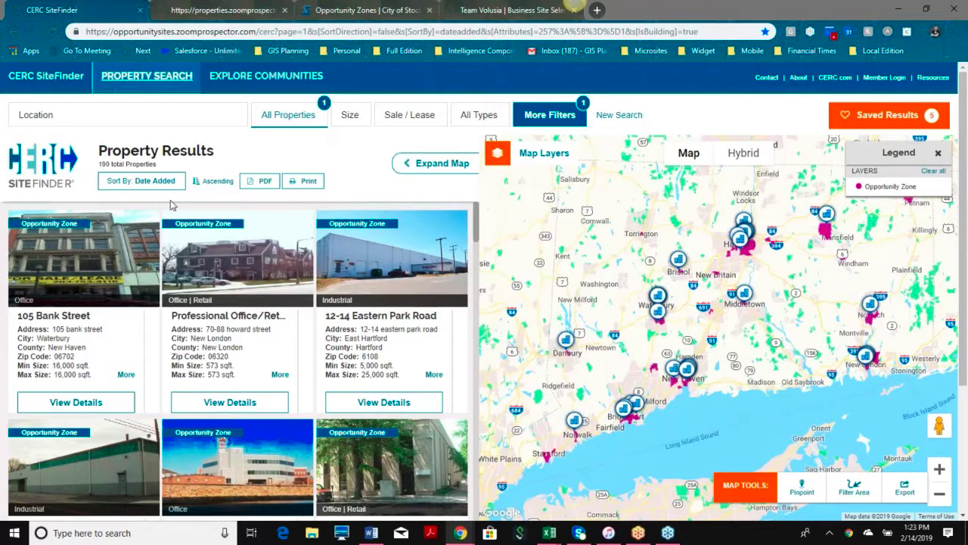
mouse_move(74, 240)
click(477, 10)
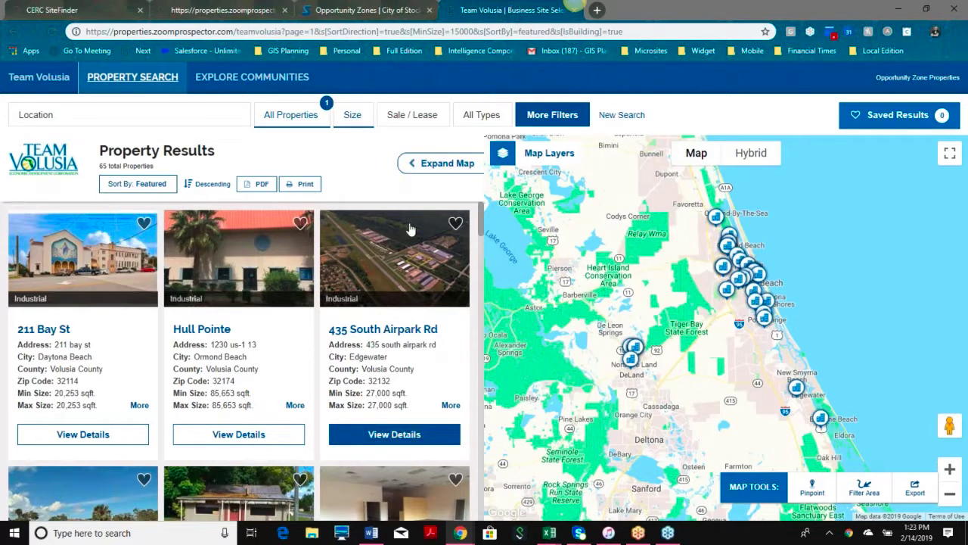
Step: Review Team Volusia's 65 properties, then preview 12-14 Eastern Park Road in CERC SiteFinder
mouse_move(409, 229)
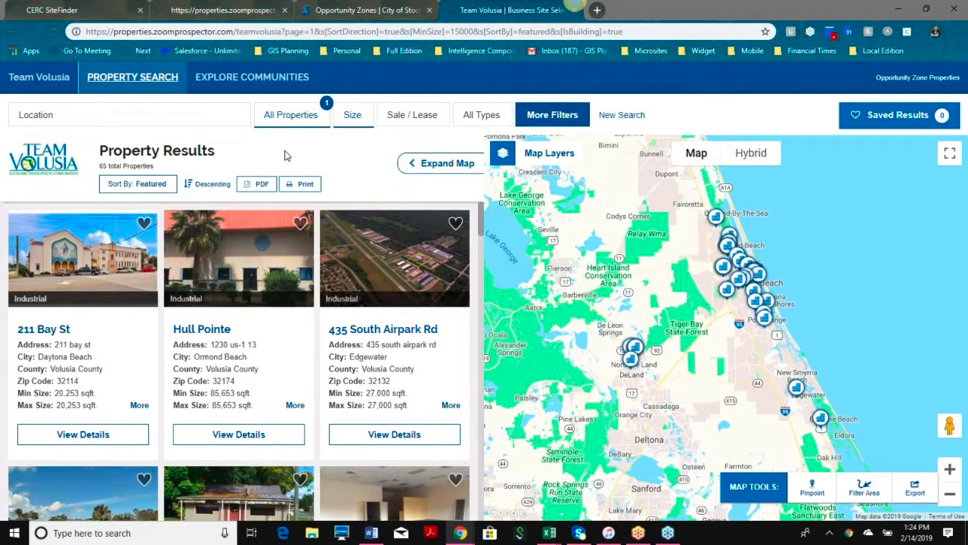
click(58, 10)
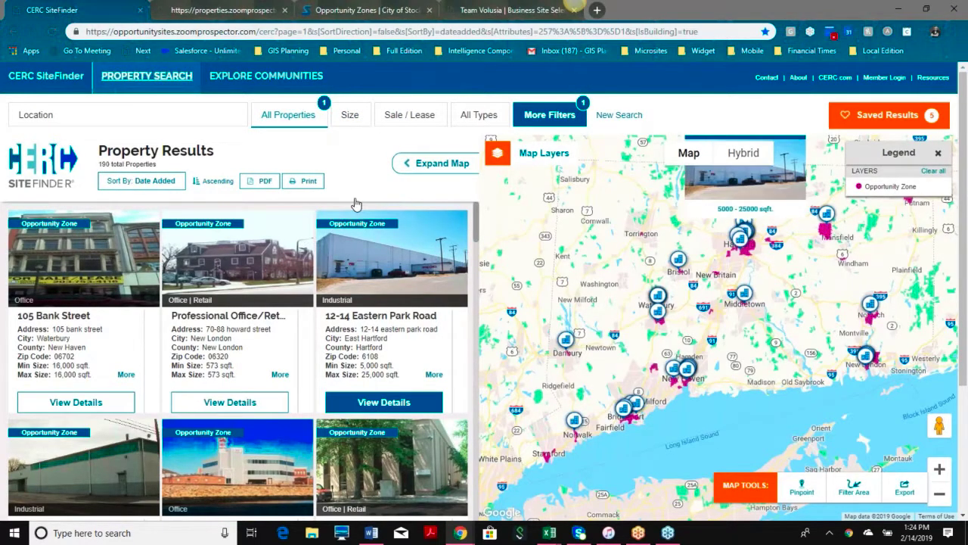
mouse_move(378, 236)
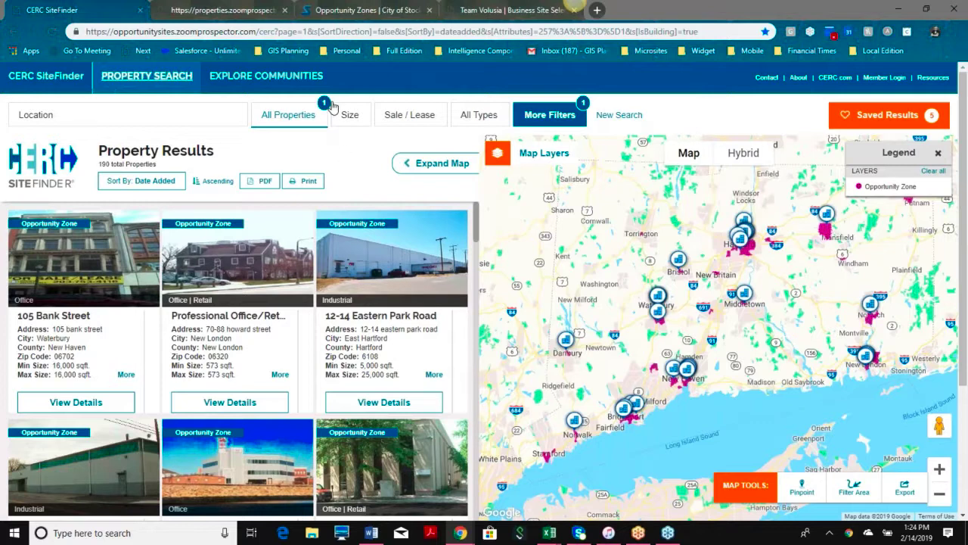
Step: Switch to the City of Stockton Opportunity Zones page and scroll to its zones map and blue buttons
click(351, 12)
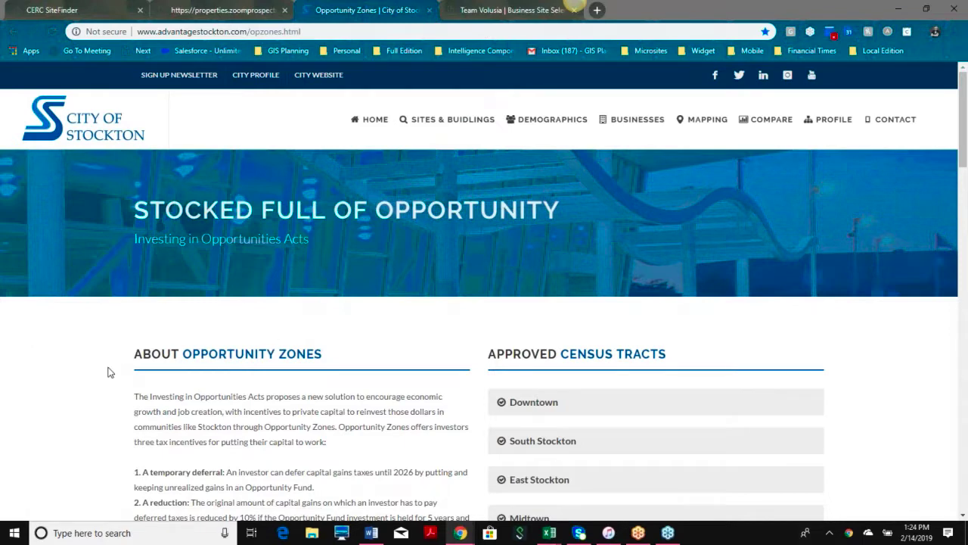
scroll(108, 372, down, 3)
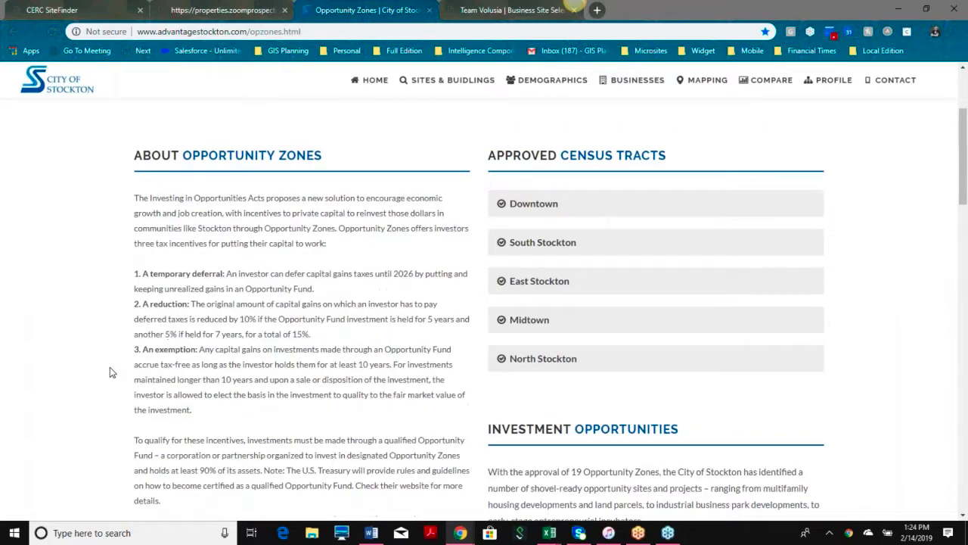
scroll(110, 372, down, 2)
scroll(110, 371, down, 2)
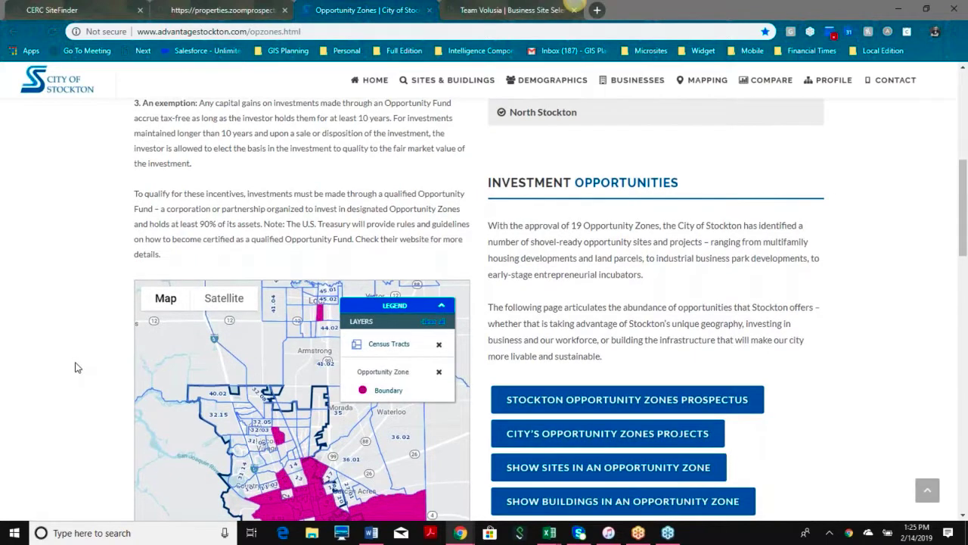
Step: Zoom the Stockton Opportunity Zones map out one level to show the wider region around the pink zones
scroll(75, 367, down, 1)
scroll(75, 367, down, 1)
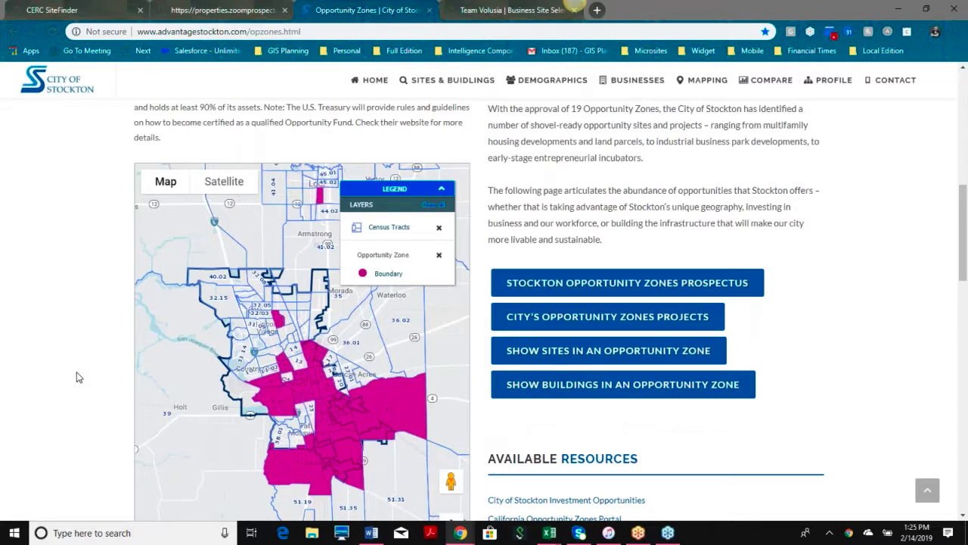
scroll(79, 376, up, 1)
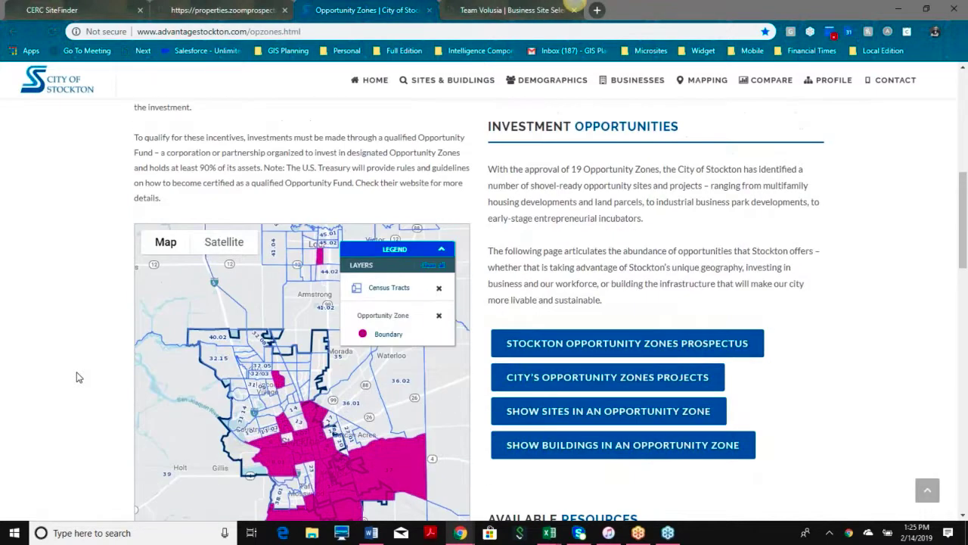
scroll(79, 376, down, 1)
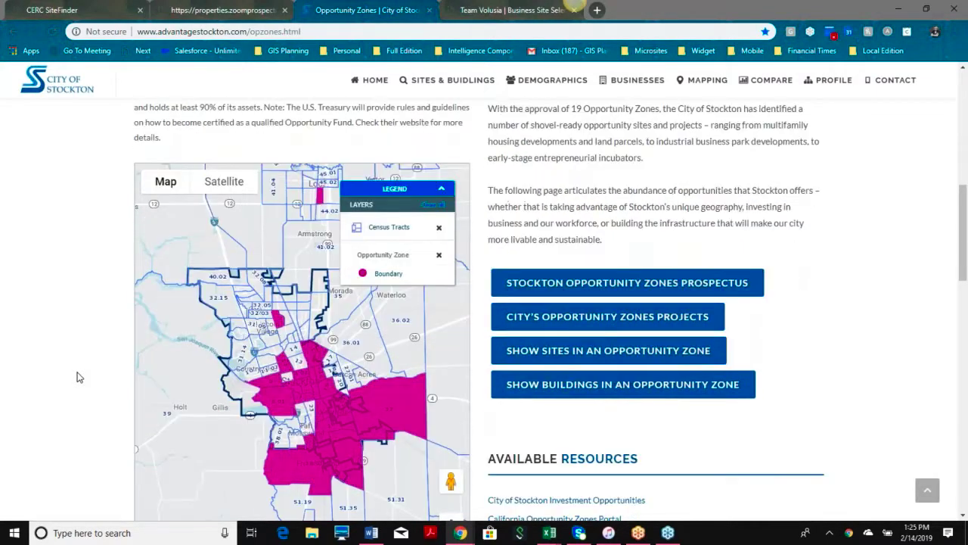
scroll(79, 376, down, 1)
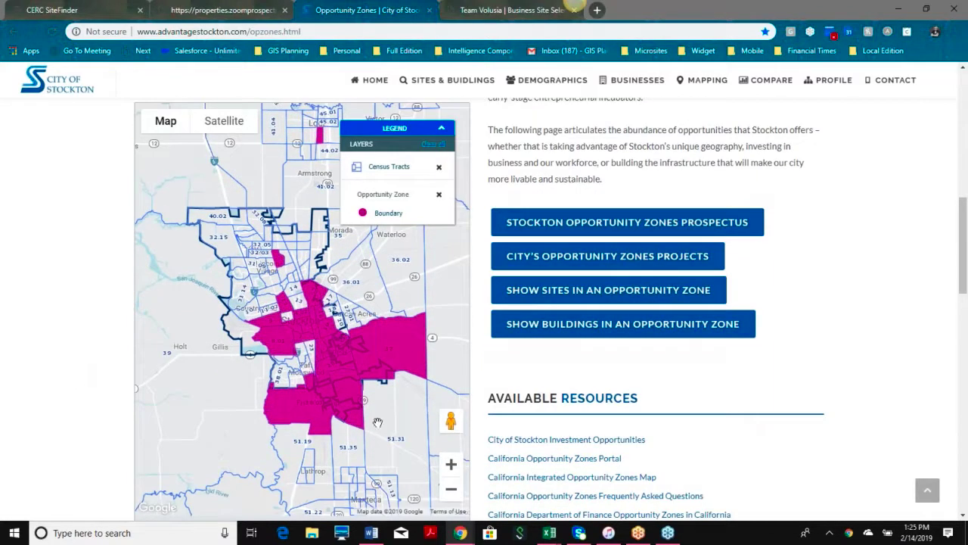
click(452, 492)
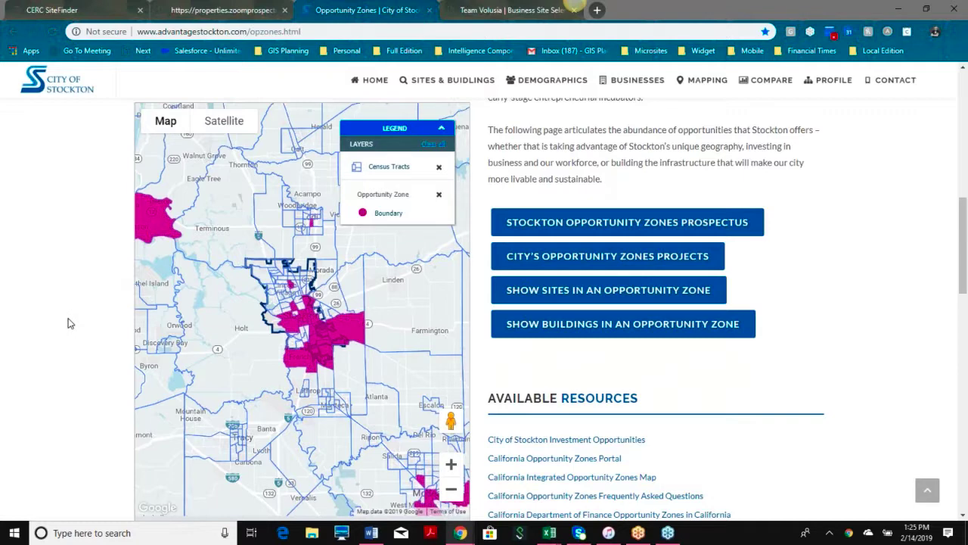
scroll(73, 328, up, 2)
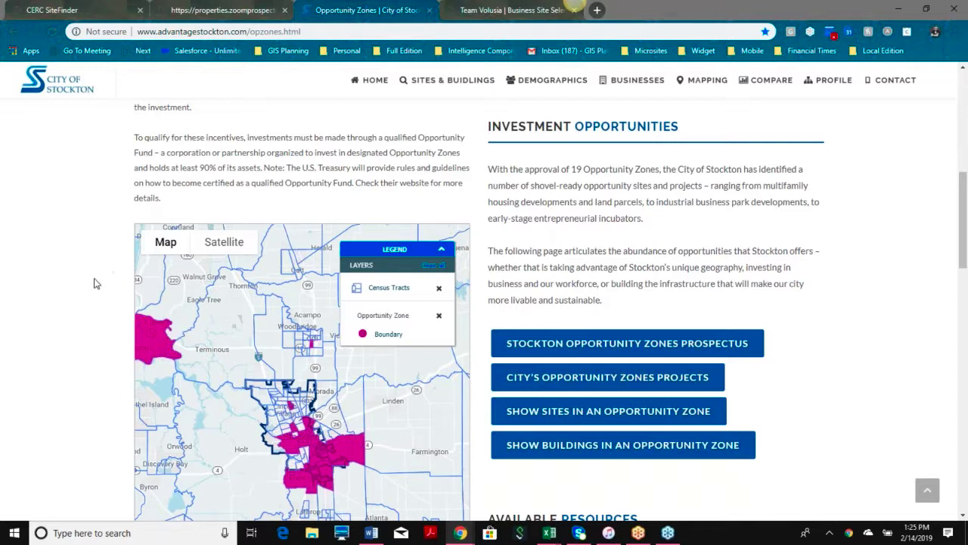
Step: Return to the Hull Pointe report and go back to the full 1503-property results list
click(215, 12)
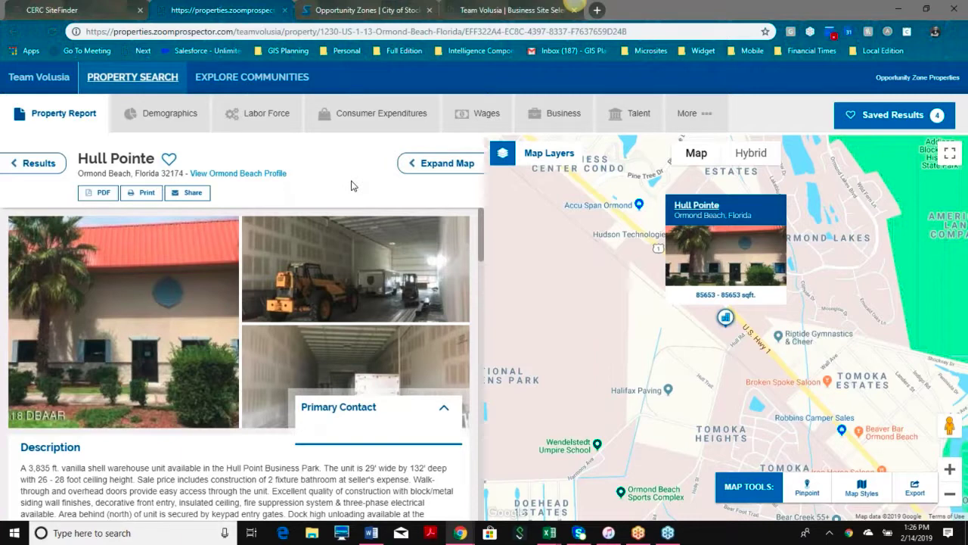
click(32, 165)
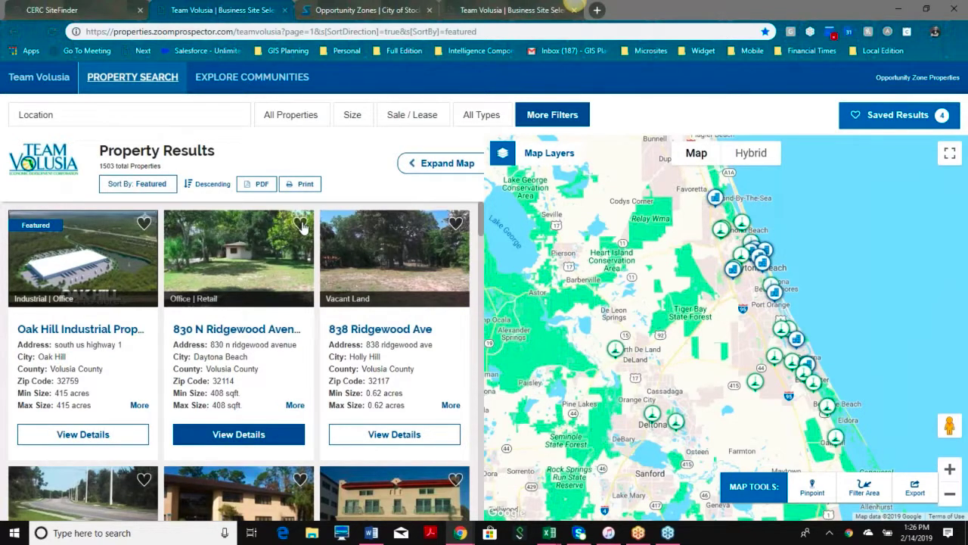
Step: Create a new saved-results folder named 'Yellow'
mouse_move(301, 226)
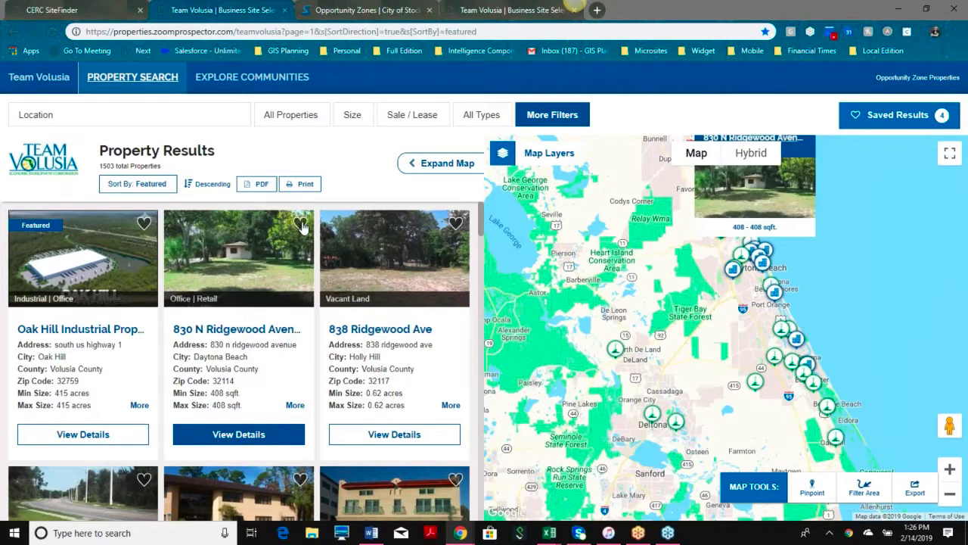
click(455, 225)
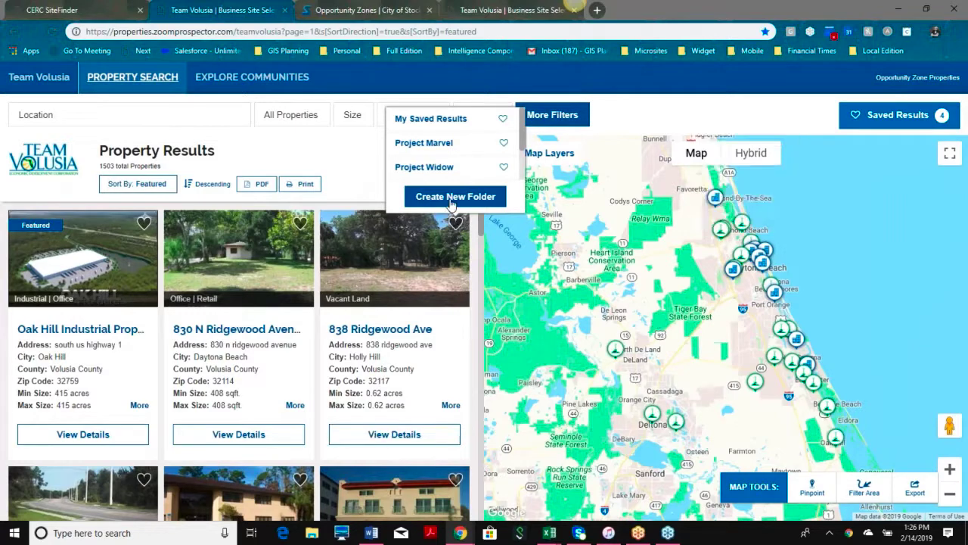
click(455, 196)
click(378, 290)
text(Yellow)
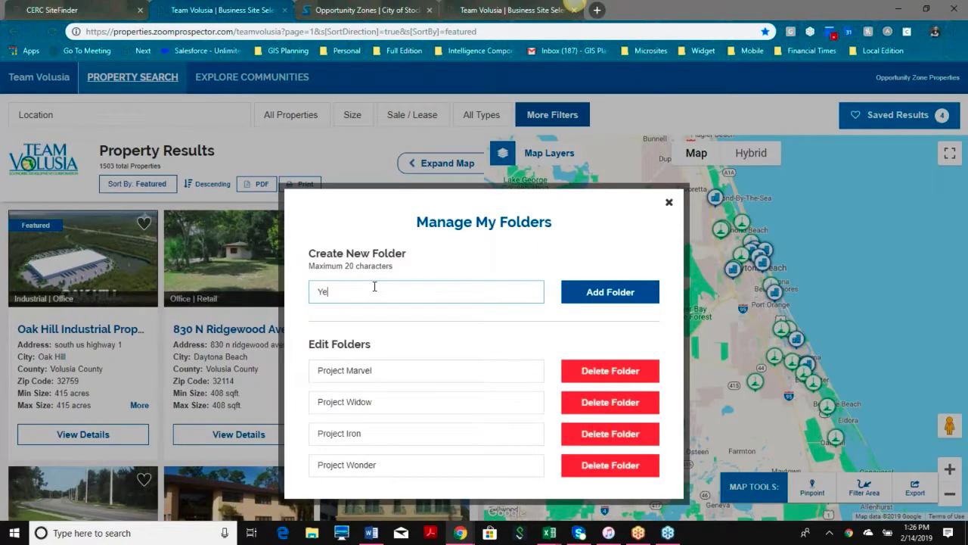
click(619, 292)
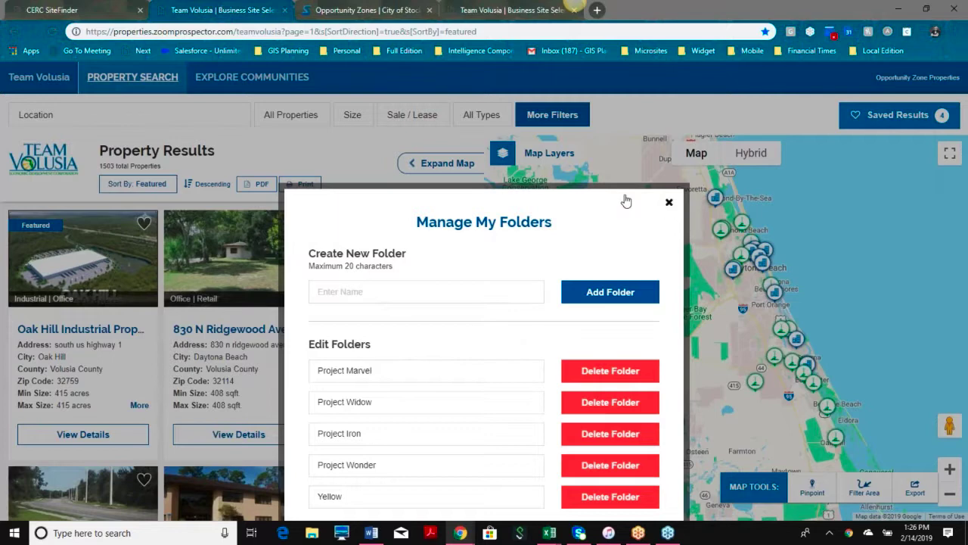
key(Escape)
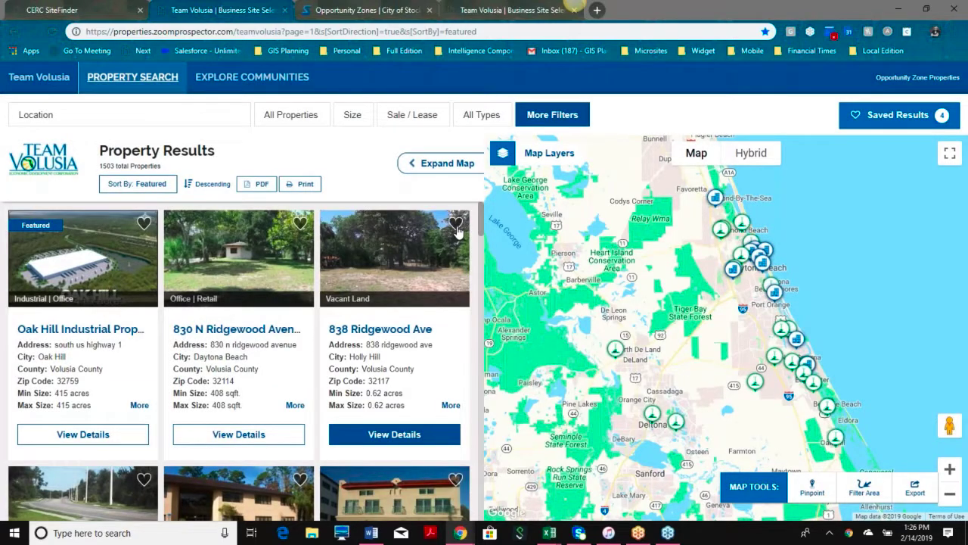
click(456, 225)
click(444, 167)
click(363, 164)
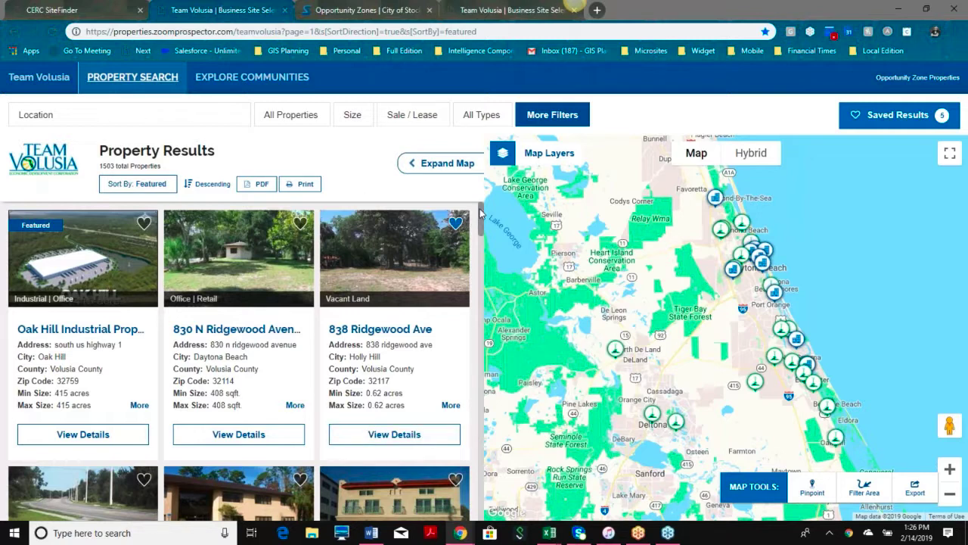
scroll(481, 217, down, 1)
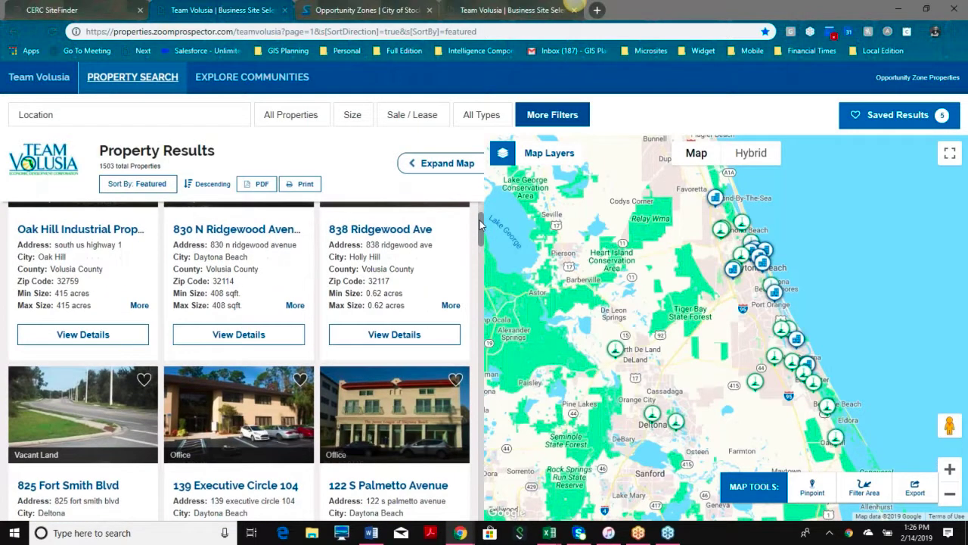
scroll(481, 217, up, 1)
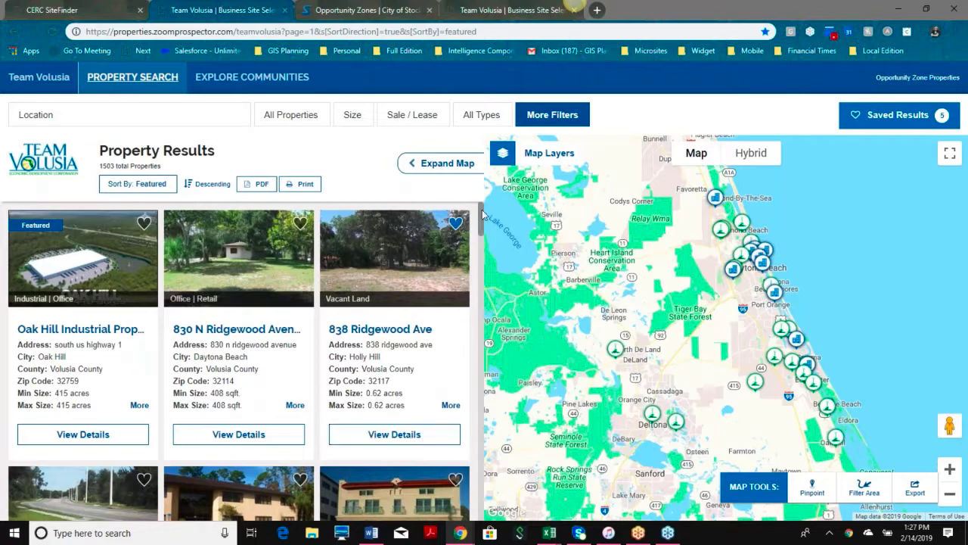
drag(481, 217, 481, 337)
scroll(457, 412, down, 1)
click(456, 411)
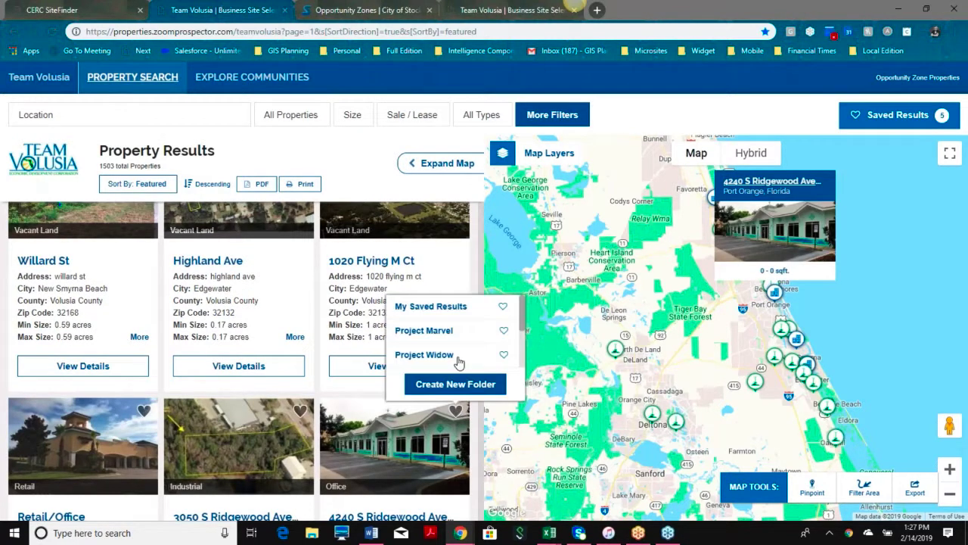